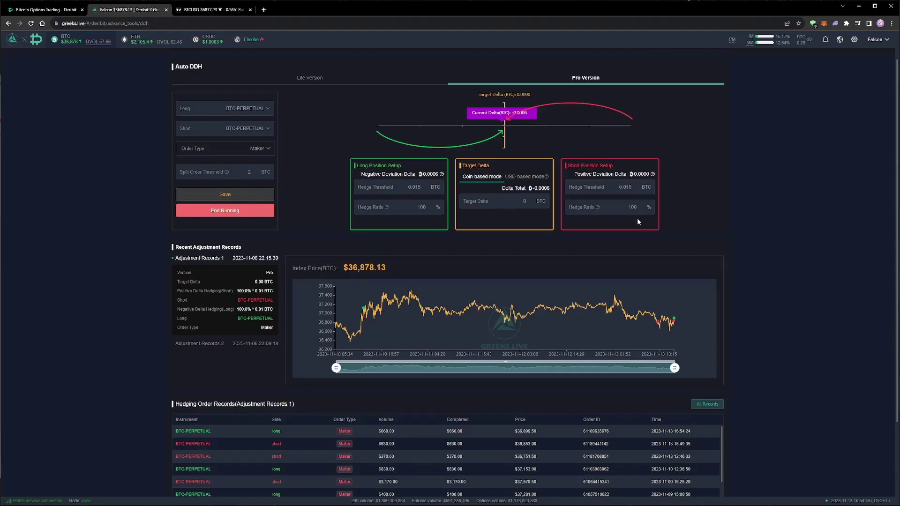
Save and confirm the Auto DDH parameters with 0.015 BTC long and short hedge thresholds
left_click(226, 194)
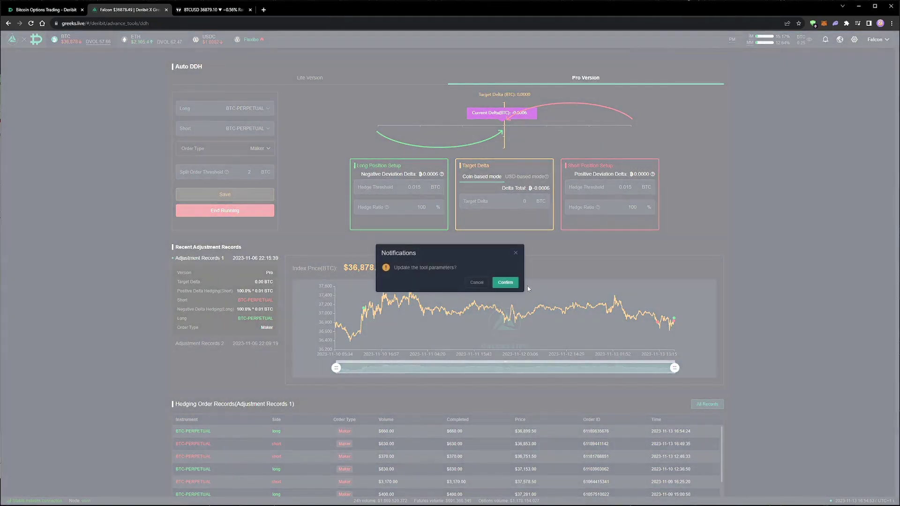
left_click(513, 282)
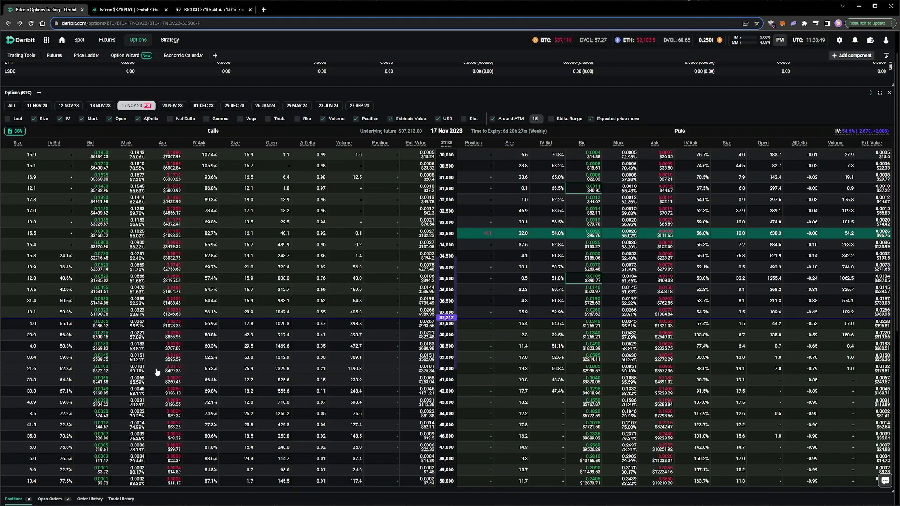
Sell 0.1 of the 17 Nov 2023 40,000 BTC call at a 0.0105 BTC limit
left_click(157, 370)
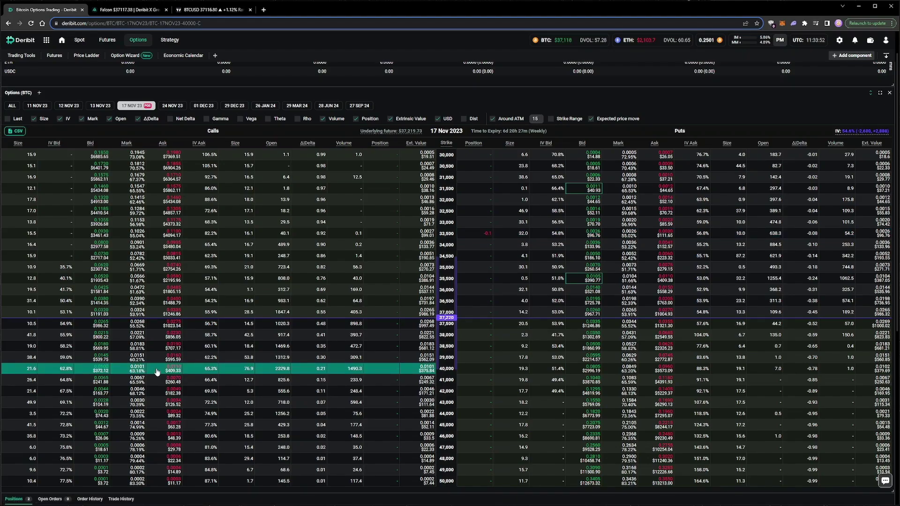
left_click(157, 371)
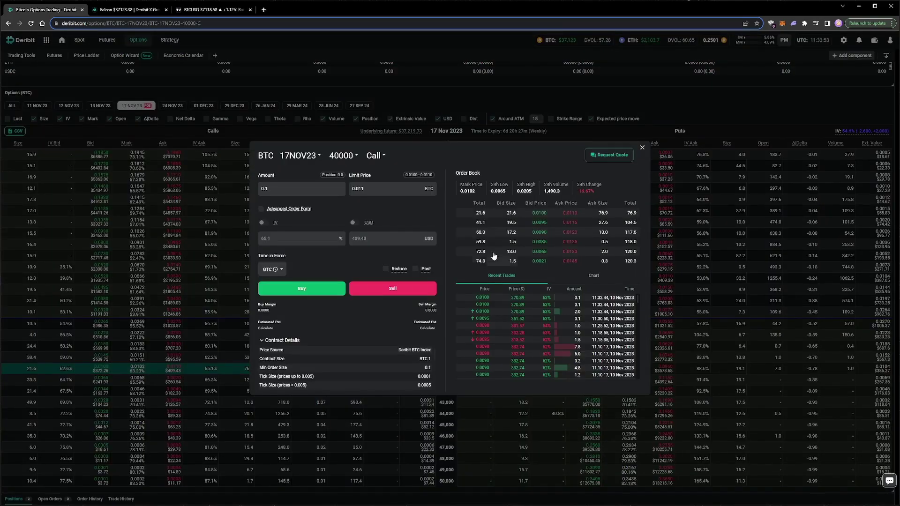
left_click(364, 188)
key("BackSpace")
type("05")
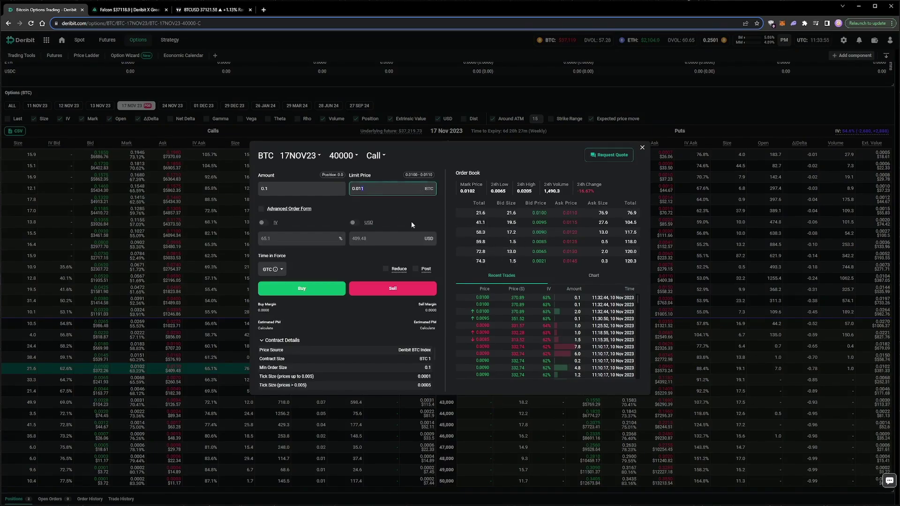
left_click(387, 291)
left_click(524, 312)
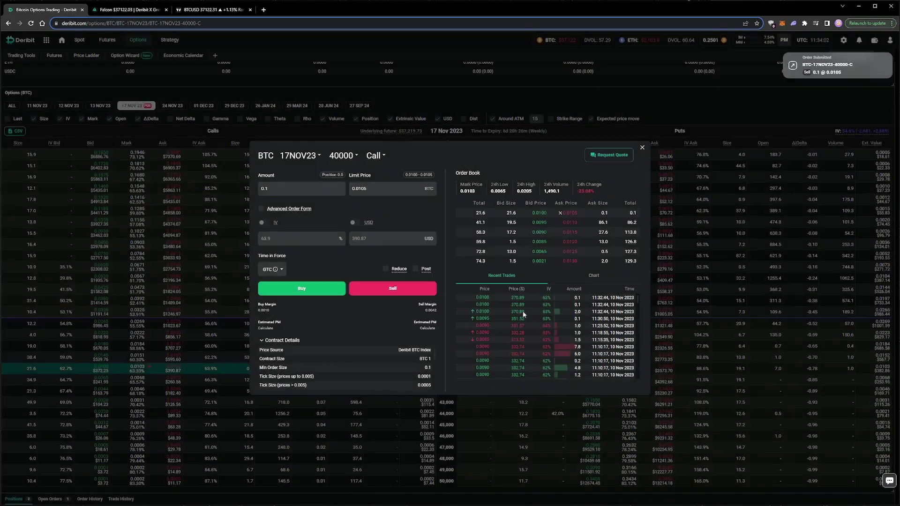
left_click(642, 148)
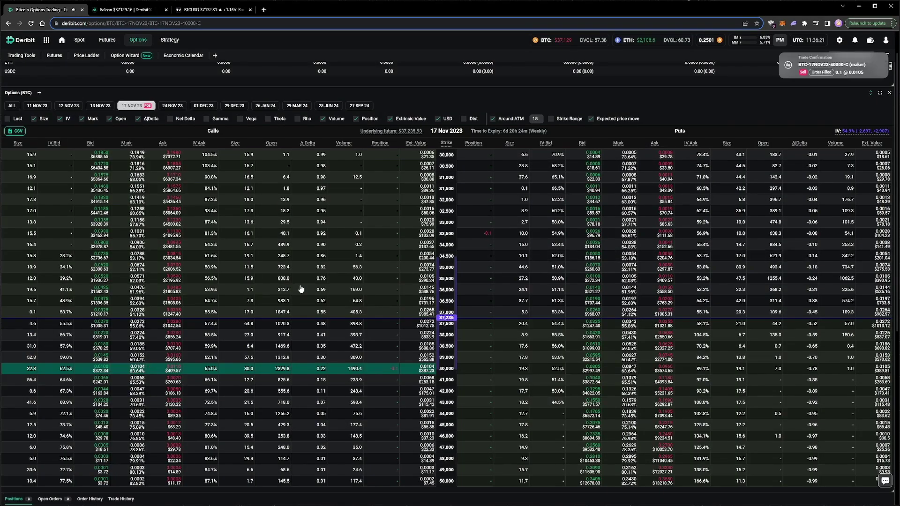
Scroll down to review the open positions, then switch to the Greeks.live Auto DDH tab
scroll(315, 278, "down", 3)
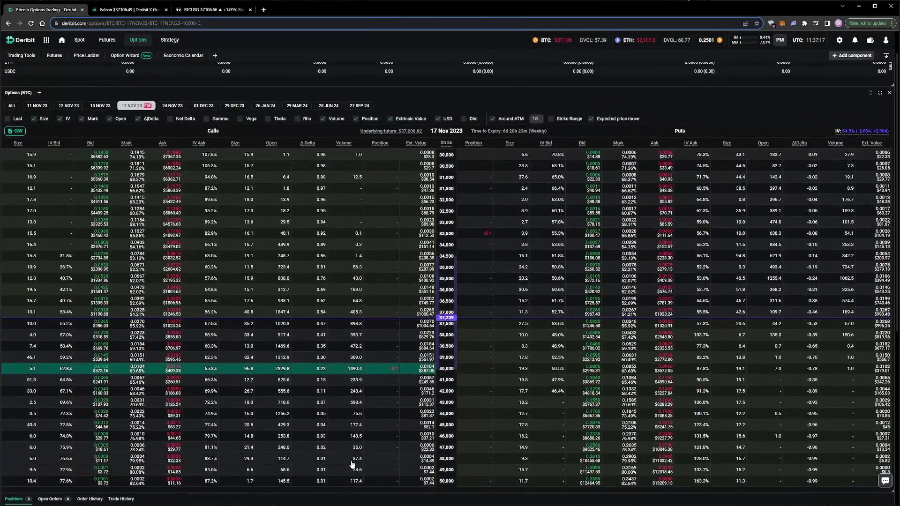
key("ctrl+Tab")
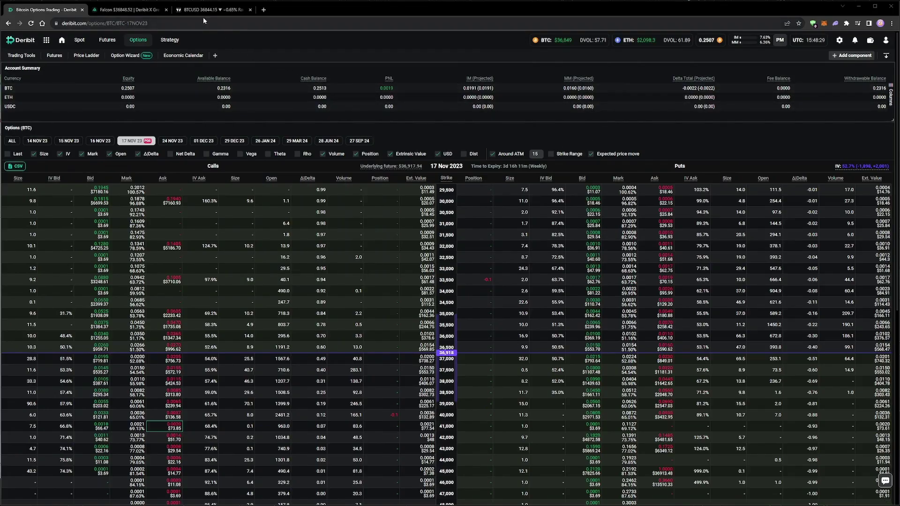
scroll(299, 106, "down", 4)
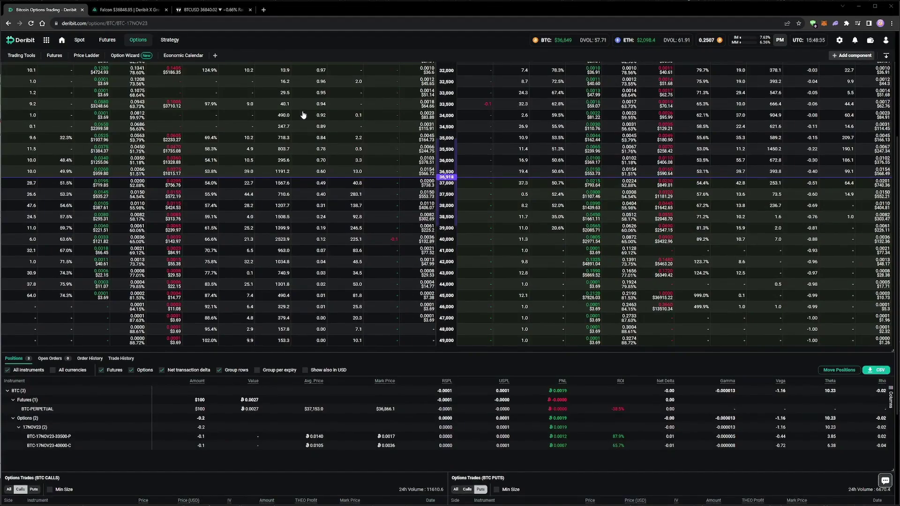
scroll(303, 115, "up", 1)
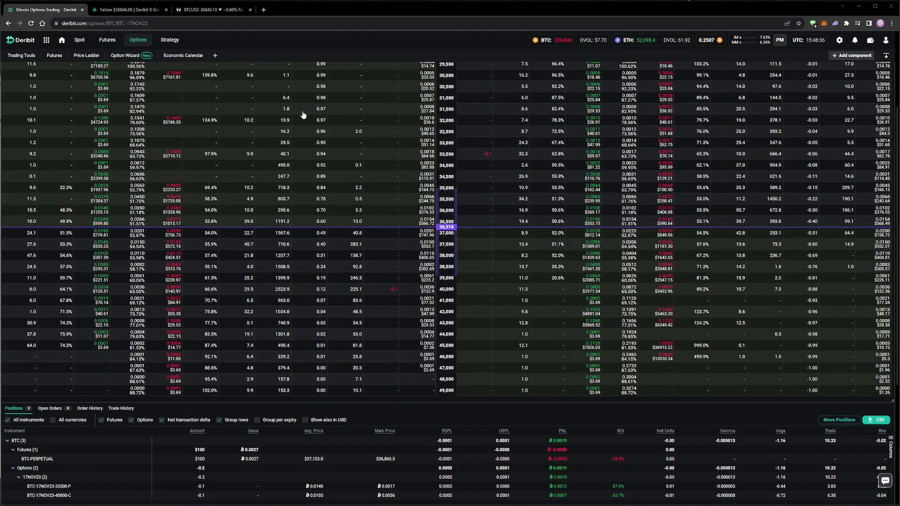
scroll(302, 115, "up", 3)
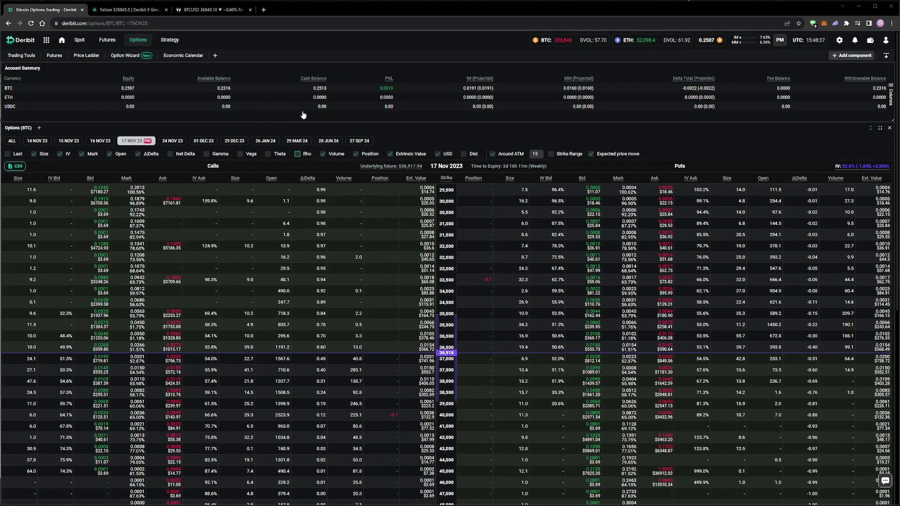
On the 1 Dec 2023 expiry, sell 0.1 of the 33,500 put at 0.0125 BTC
left_click(202, 142)
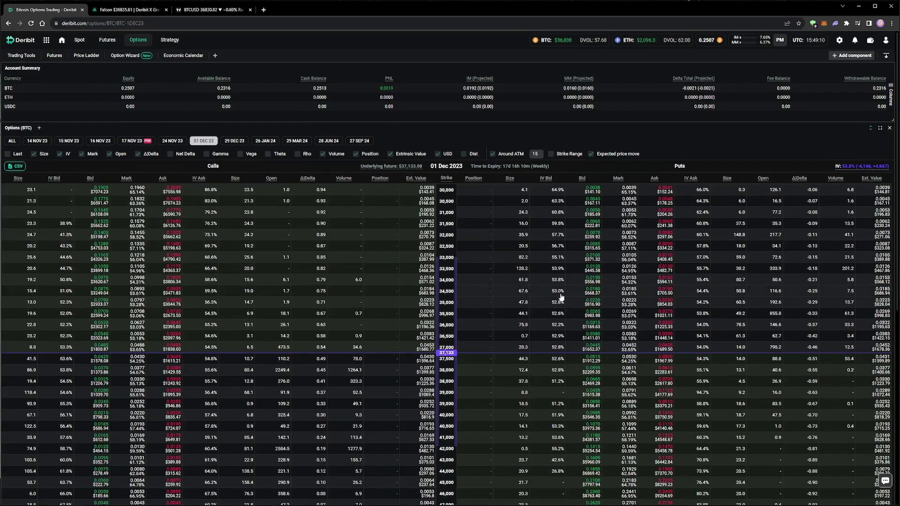
left_click(624, 274)
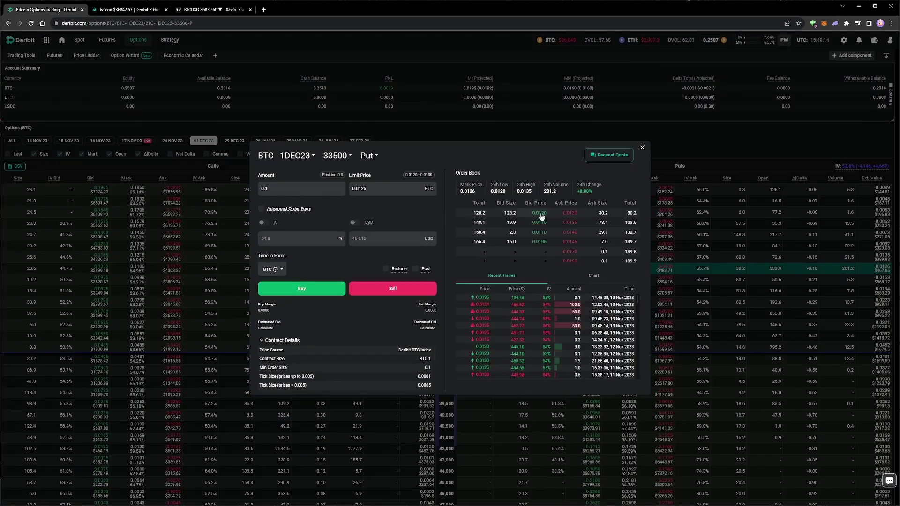
left_click(378, 294)
left_click(519, 318)
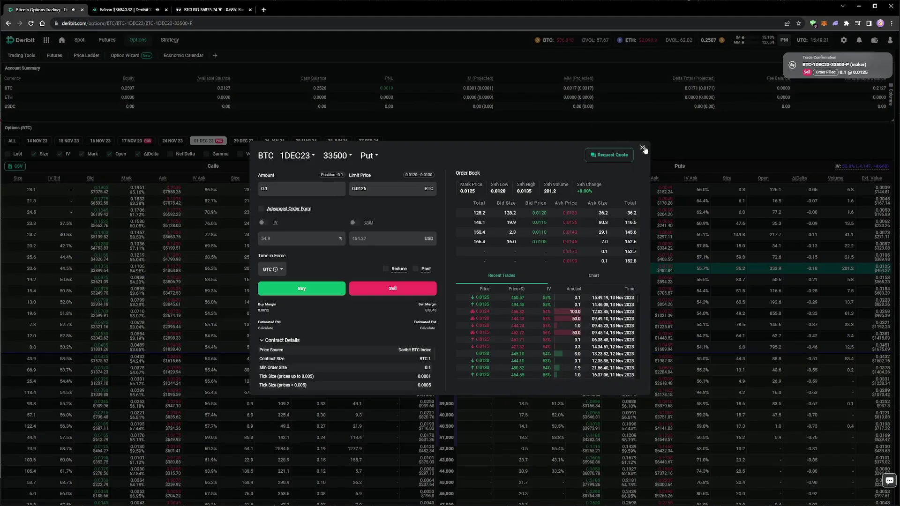
left_click(642, 148)
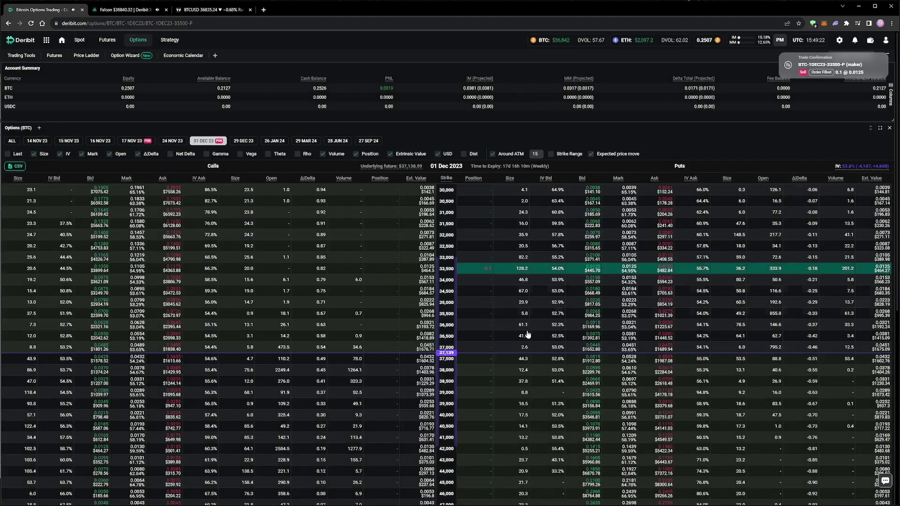
Sell 0.1 of the 1 Dec 42,000 call at a 0.013 BTC limit
left_click(291, 449)
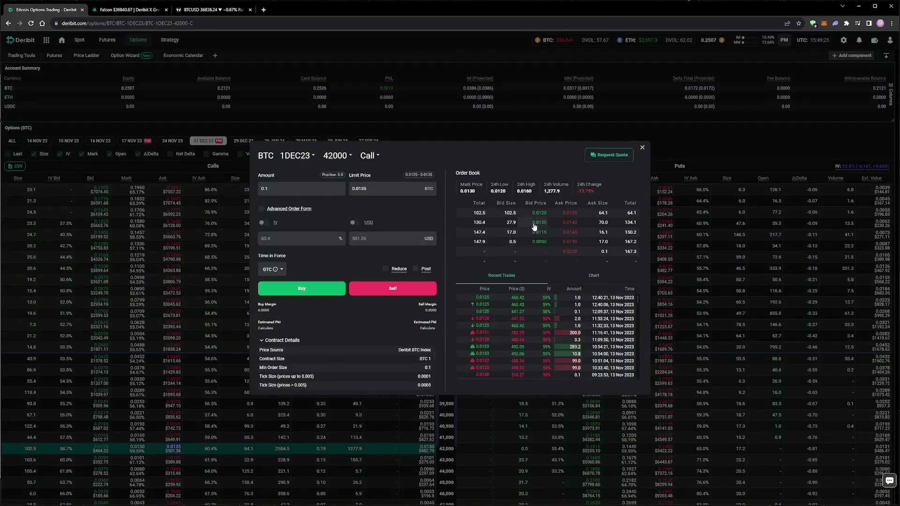
left_click(389, 189)
key("BackSpace")
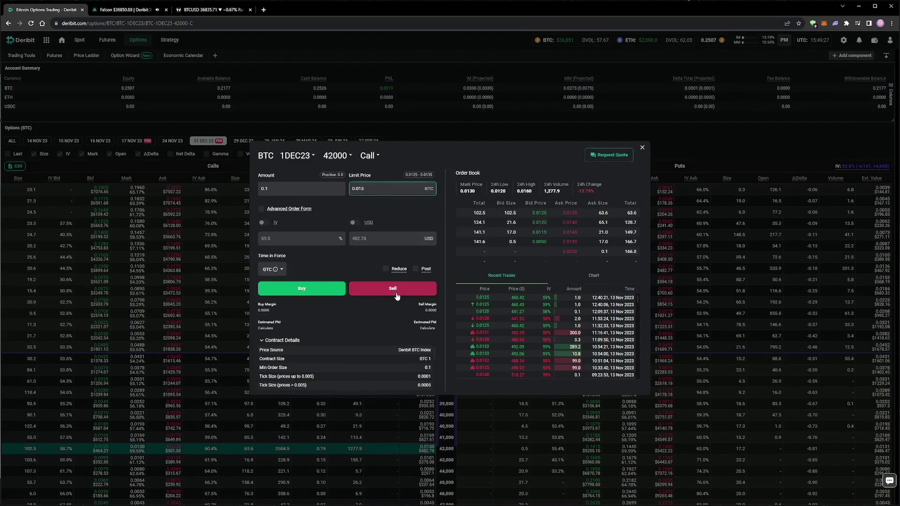
left_click(396, 295)
left_click(498, 310)
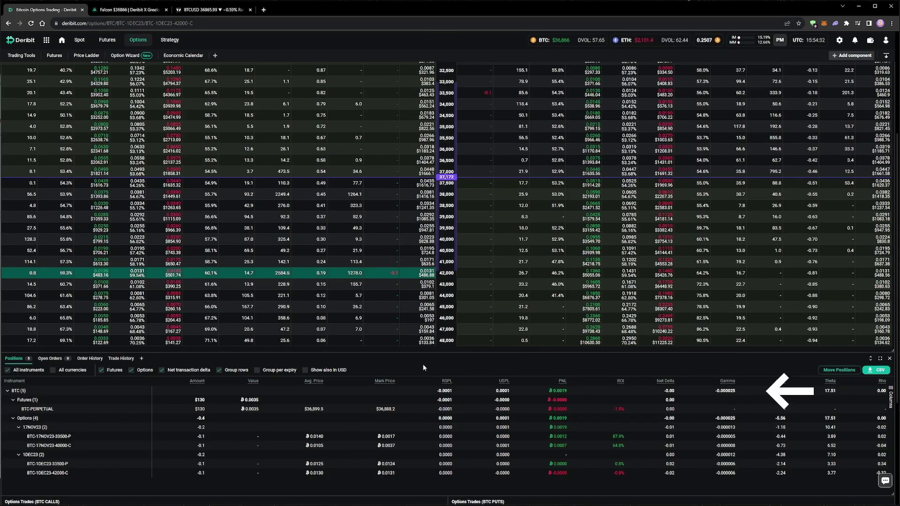
Review the 1 Dec and 17 Nov positions, then switch to the Greeks.live Auto DDH tab
scroll(423, 364, "up", 5)
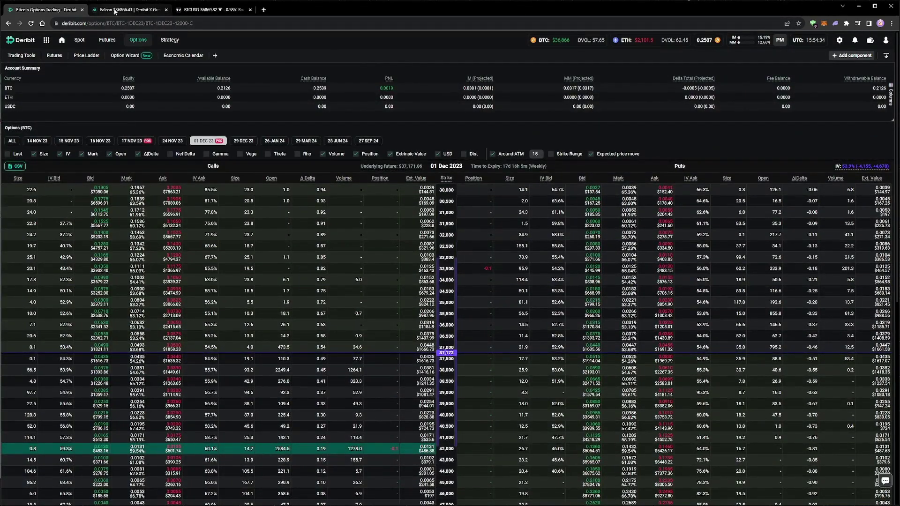
left_click(114, 10)
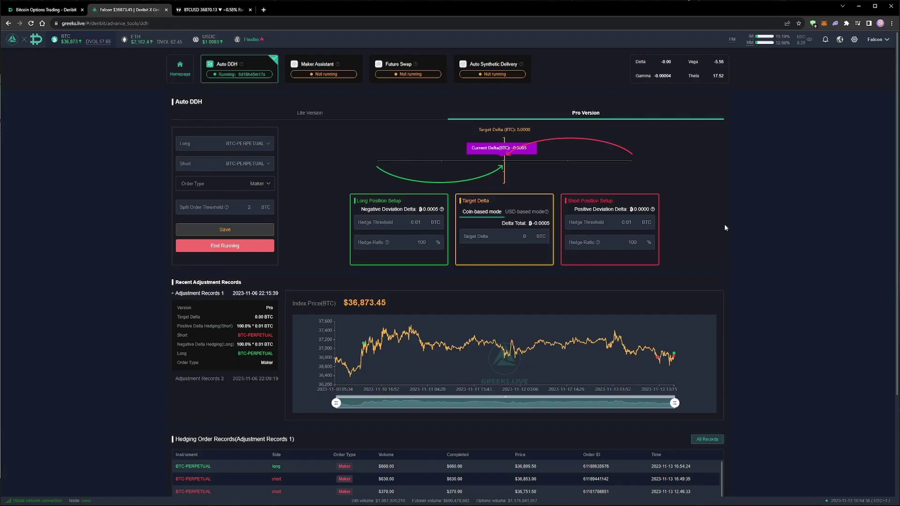
Change both Auto DDH hedge thresholds from 0.01 to 0.015 BTC and save
scroll(760, 219, "down", 1)
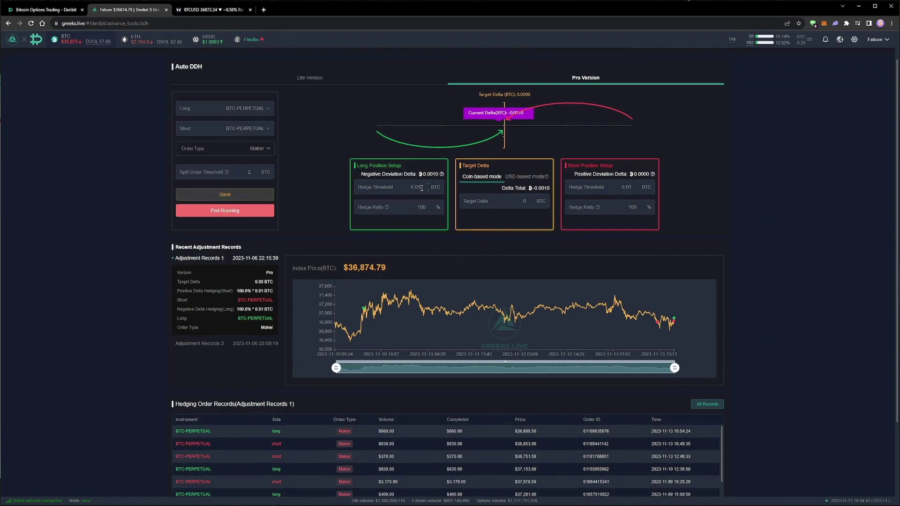
type("55")
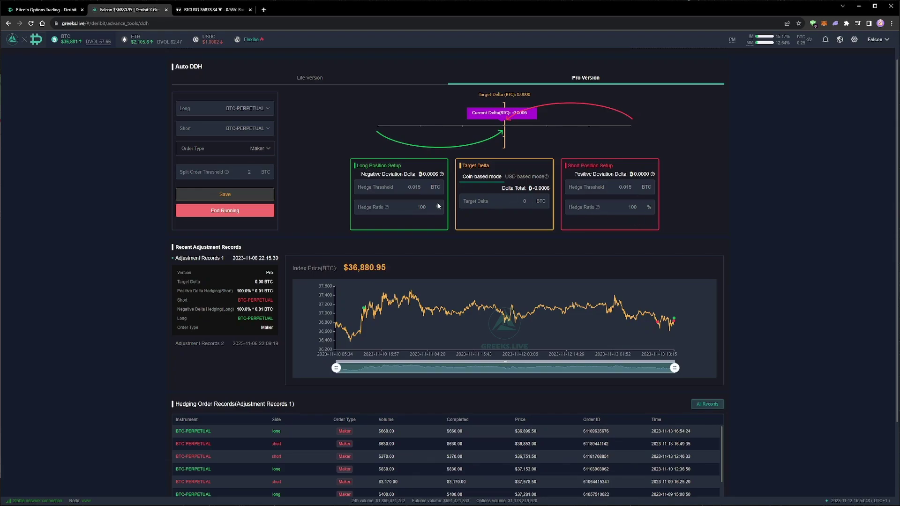
left_click(233, 199)
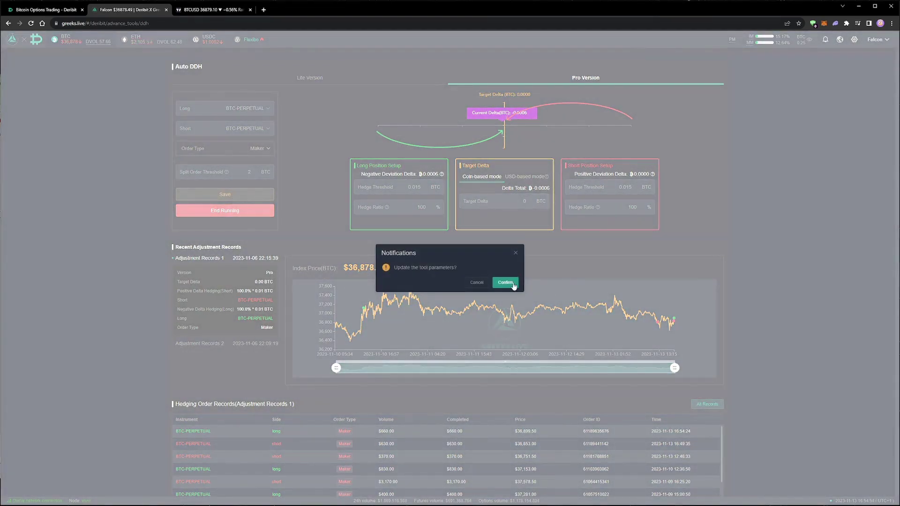
left_click(513, 283)
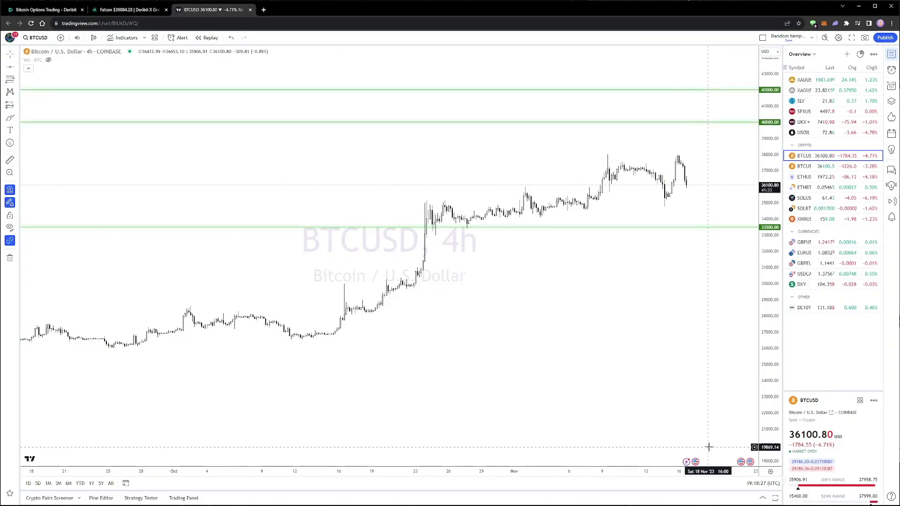
Return to Deribit and scroll down to the 17 Nov put and call positions
left_click(28, 12)
scroll(339, 359, "down", 10)
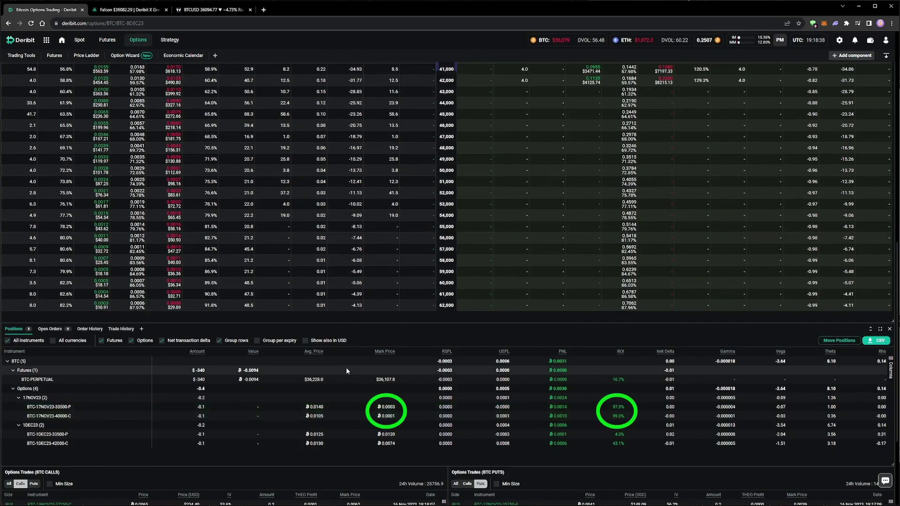
Hide the Positions panel and open the Transaction Log from the account menu
left_click(889, 328)
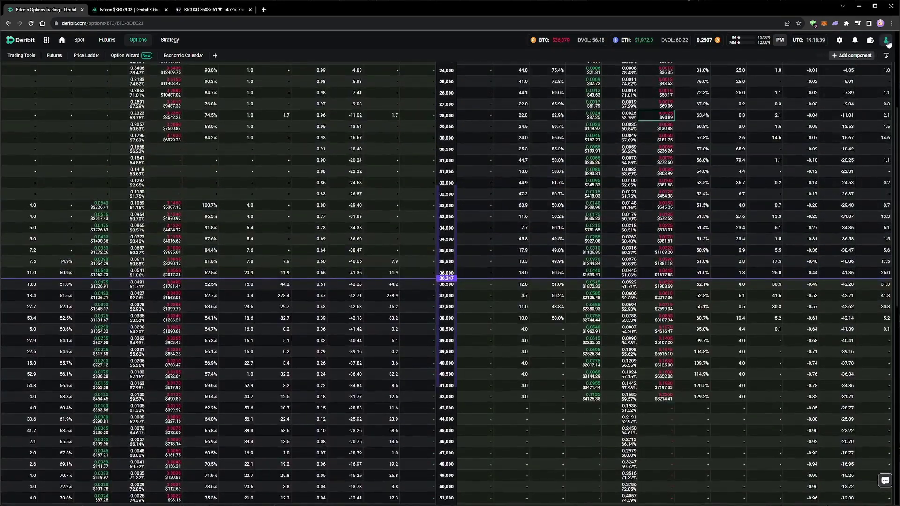
left_click(886, 42)
left_click(820, 176)
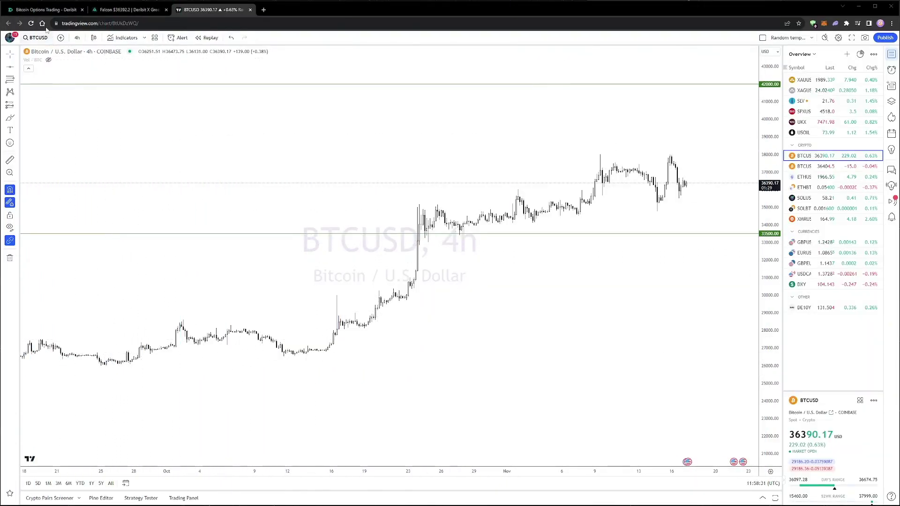
Switch from TradingView back to the 'Bitcoin Options Trading - Deribit' tab
left_click(42, 9)
scroll(387, 259, "down", 5)
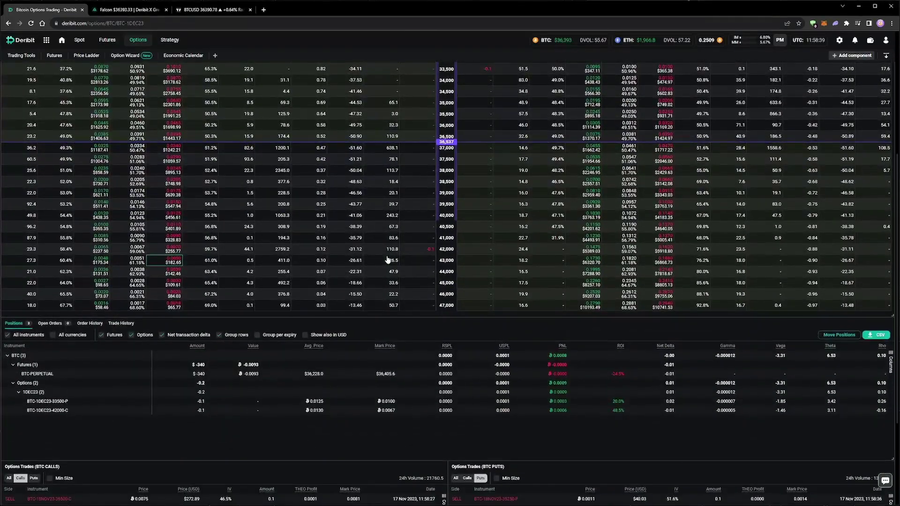
scroll(387, 259, "up", 5)
mouse_move(885, 40)
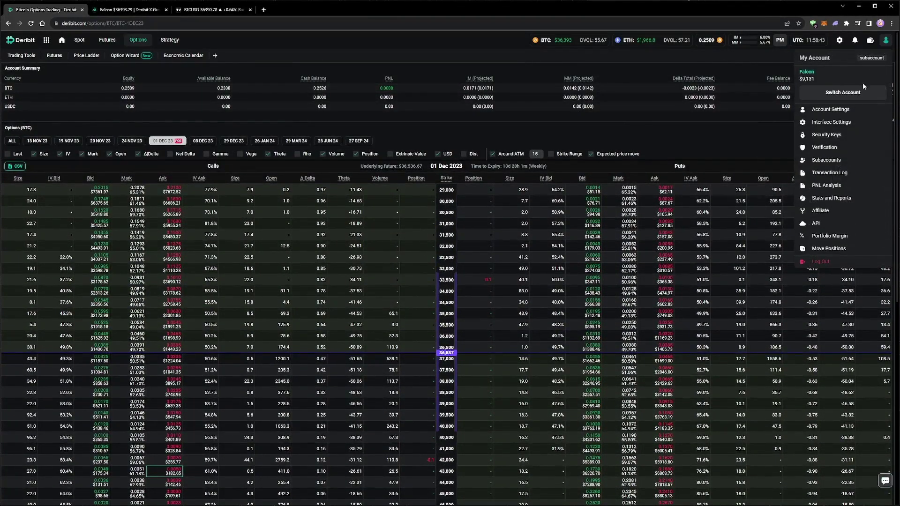
left_click(826, 171)
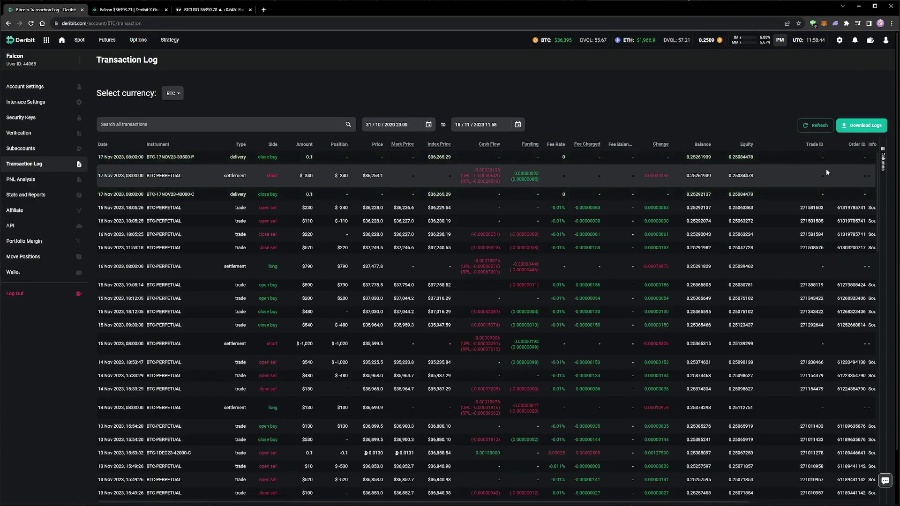
key("alt+Left")
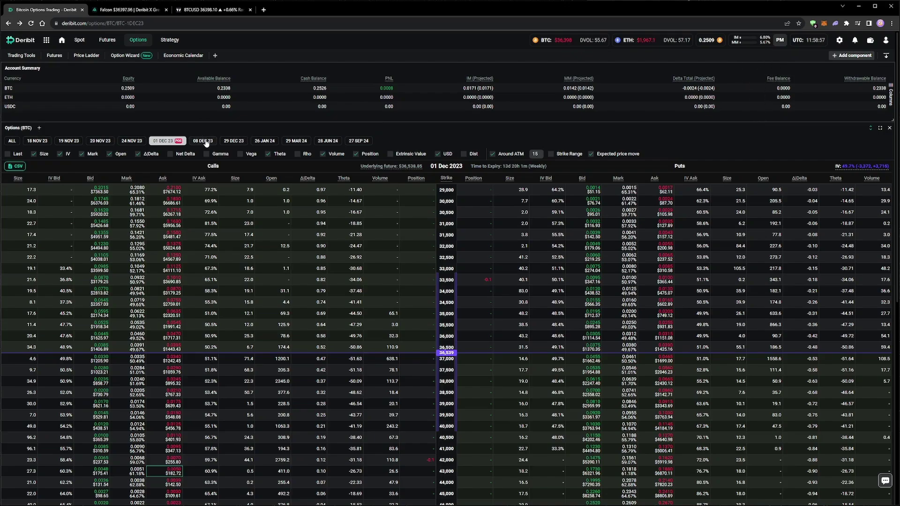
Show the 08 Dec 2023 expiry and open an order ticket for the 32,500 put
left_click(206, 142)
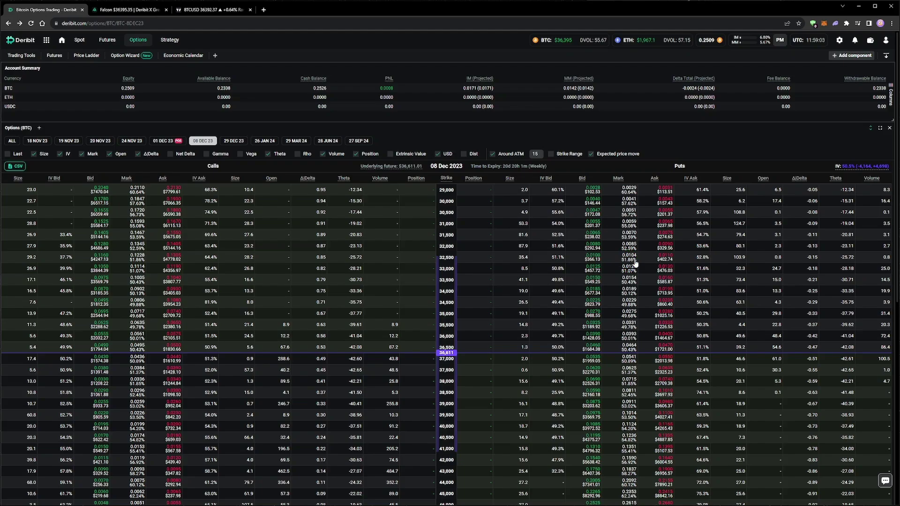
left_click(635, 260)
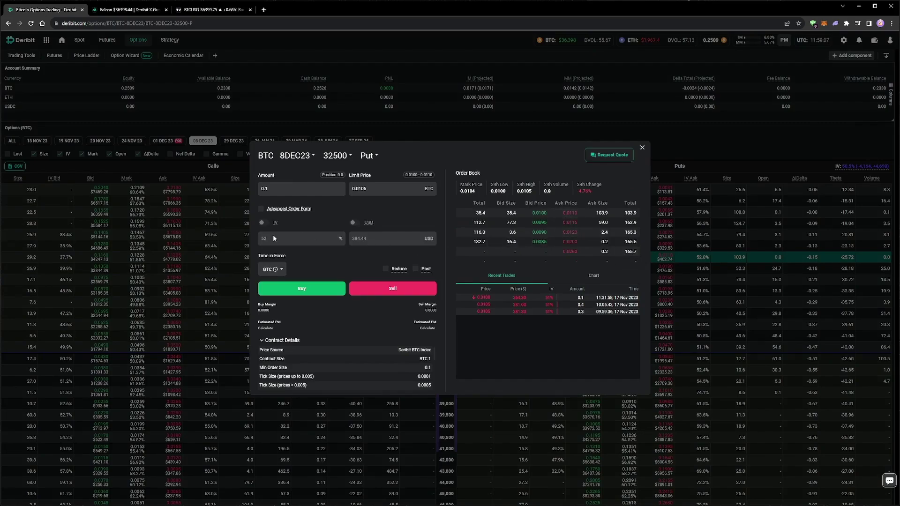
Sell 0.1 of the 8 Dec 32,500 put at 52% IV (0.0110 BTC) using the Advanced Order Form
left_click(261, 211)
left_click(282, 239)
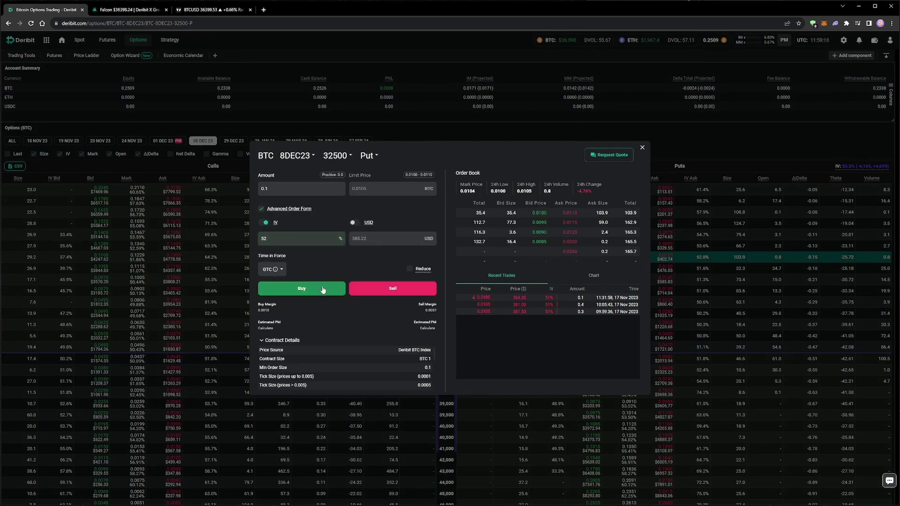
left_click(389, 290)
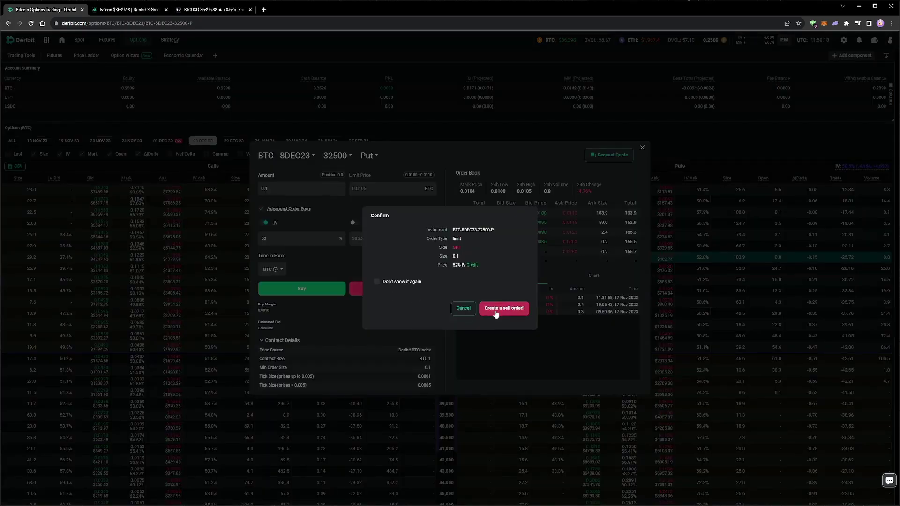
left_click(496, 312)
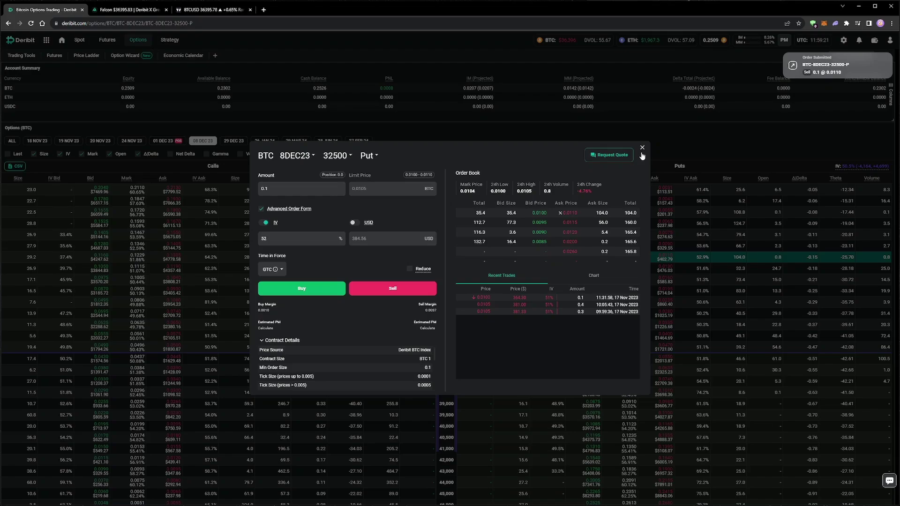
Sell 0.1 of the 8 Dec 33,000 put priced by implied volatility
left_click(642, 147)
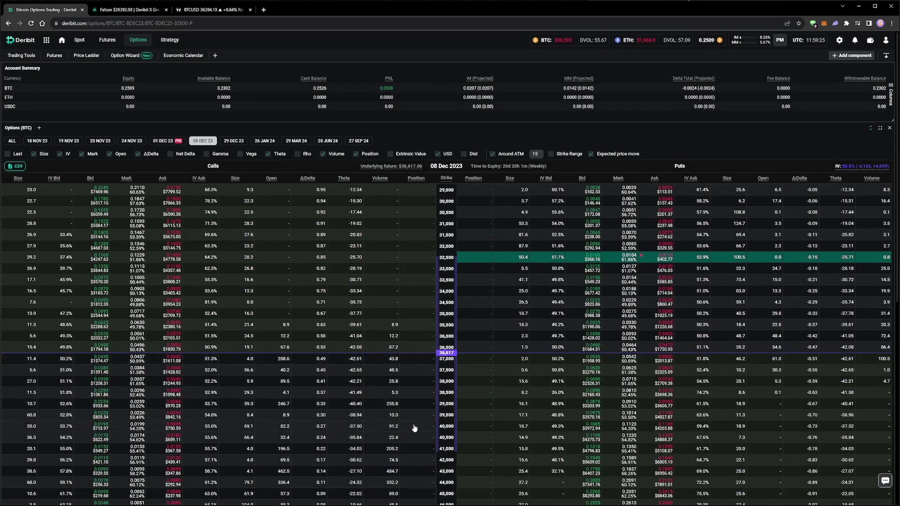
left_click(620, 275)
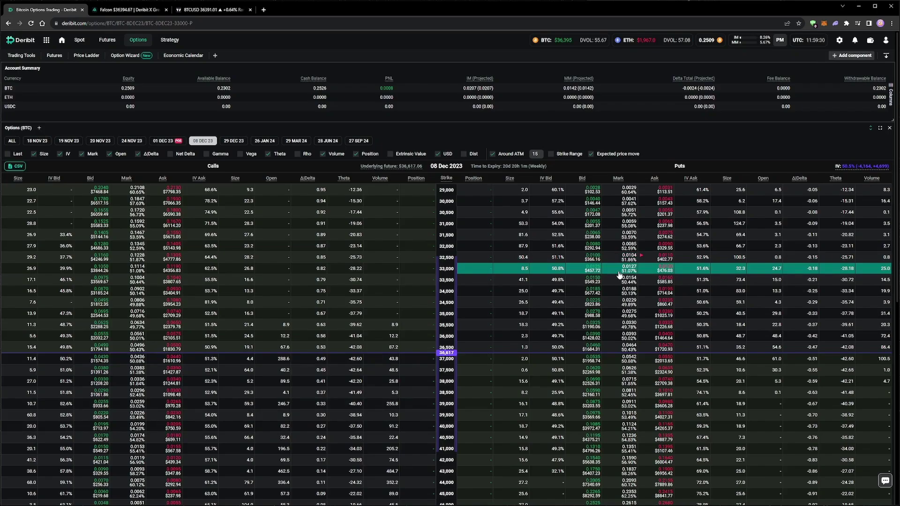
left_click(619, 273)
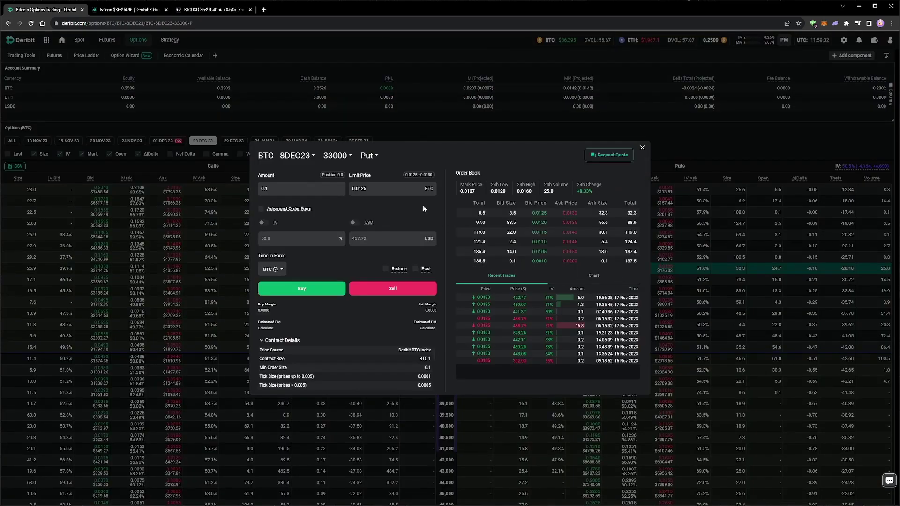
left_click(261, 208)
left_click(264, 223)
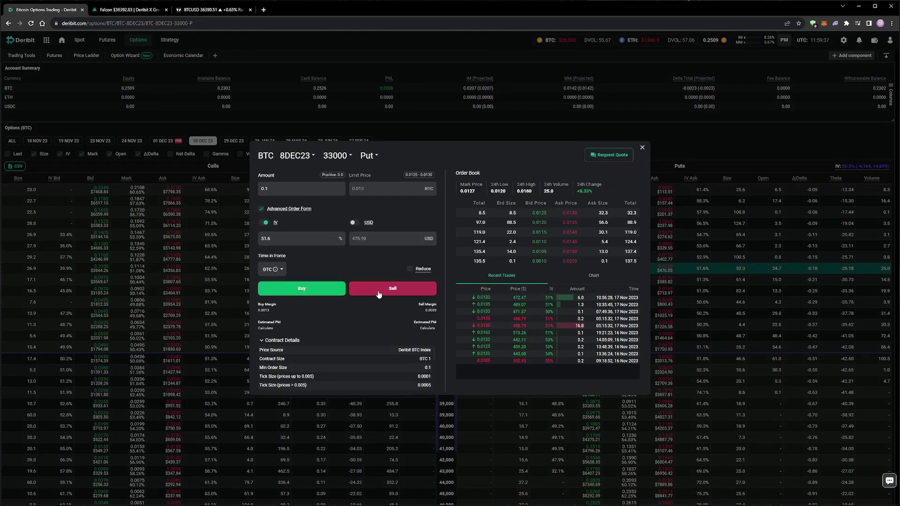
left_click(379, 289)
left_click(503, 310)
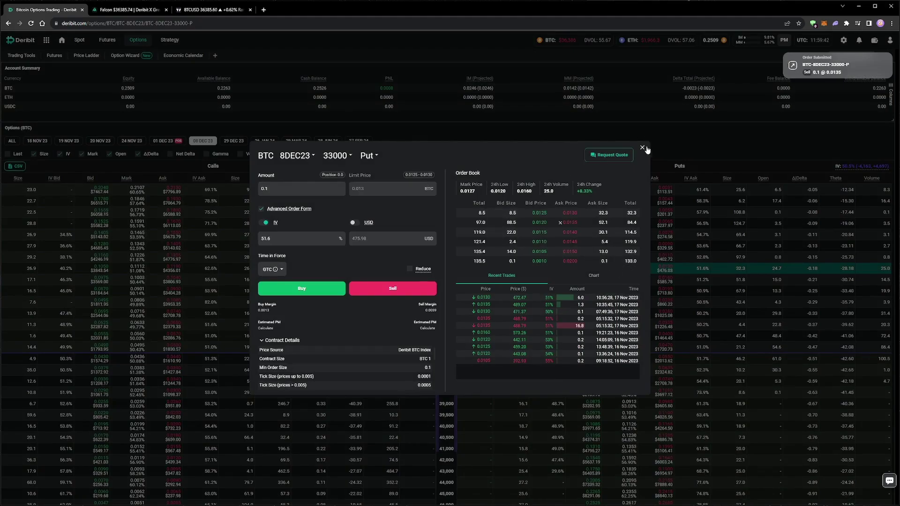
left_click(641, 148)
Sell 0.1 of the 8 Dec 41,000 call priced by implied volatility
scroll(342, 375, "down", 2)
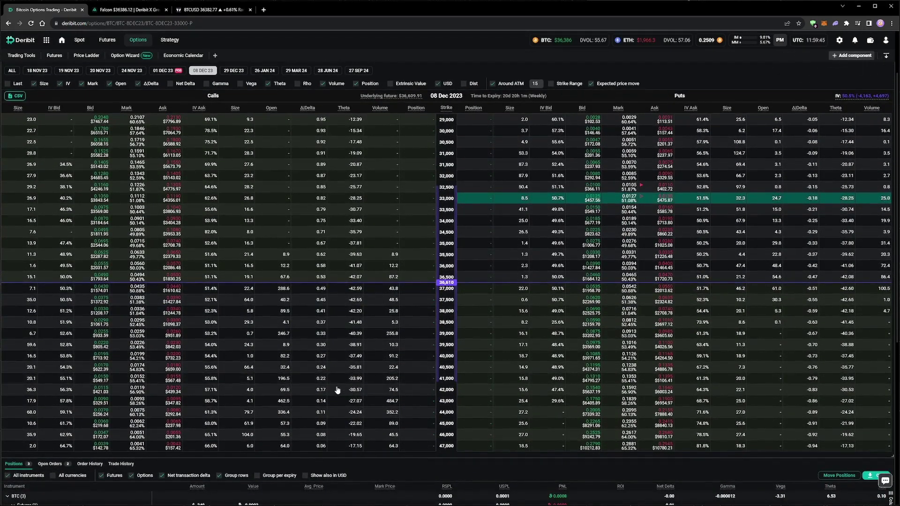
left_click(162, 379)
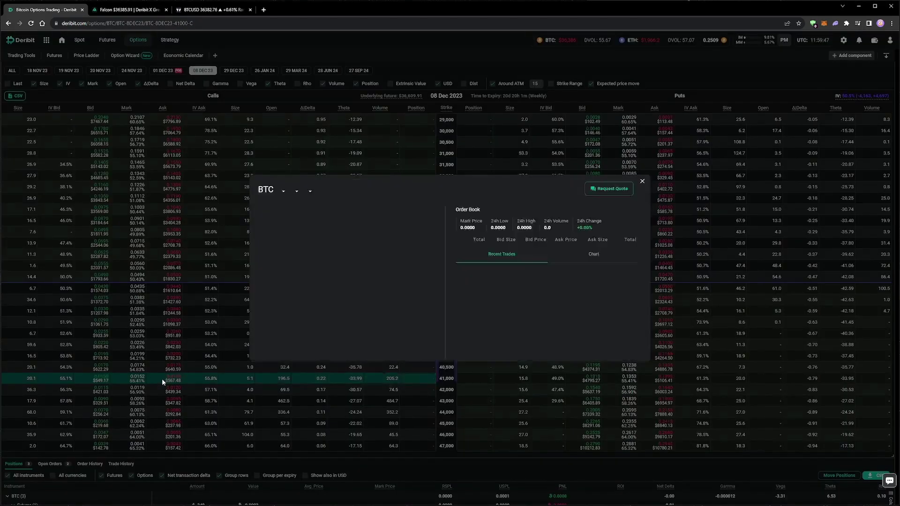
left_click(261, 209)
left_click(265, 223)
left_click(369, 288)
left_click(504, 311)
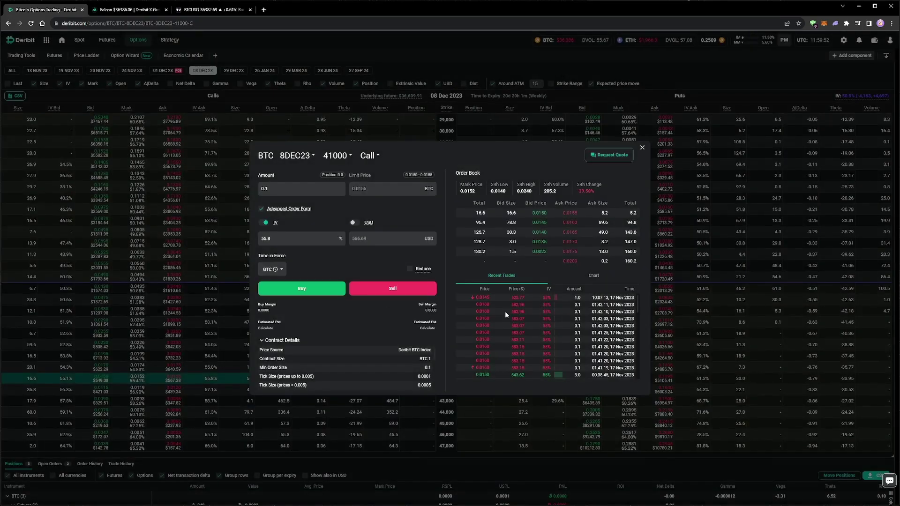
left_click(642, 149)
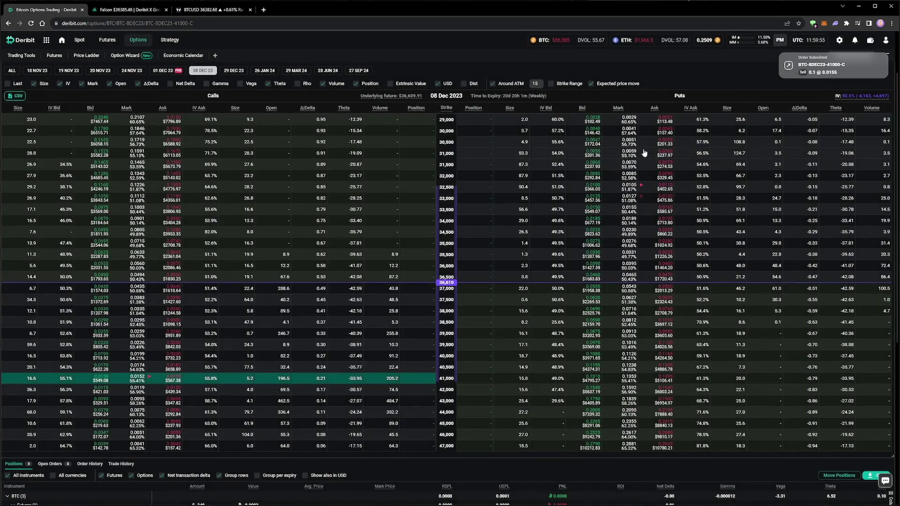
Sell 0.1 of the 8 Dec 42,000 call at 57.1% IV (0.0120 BTC)
left_click(158, 395)
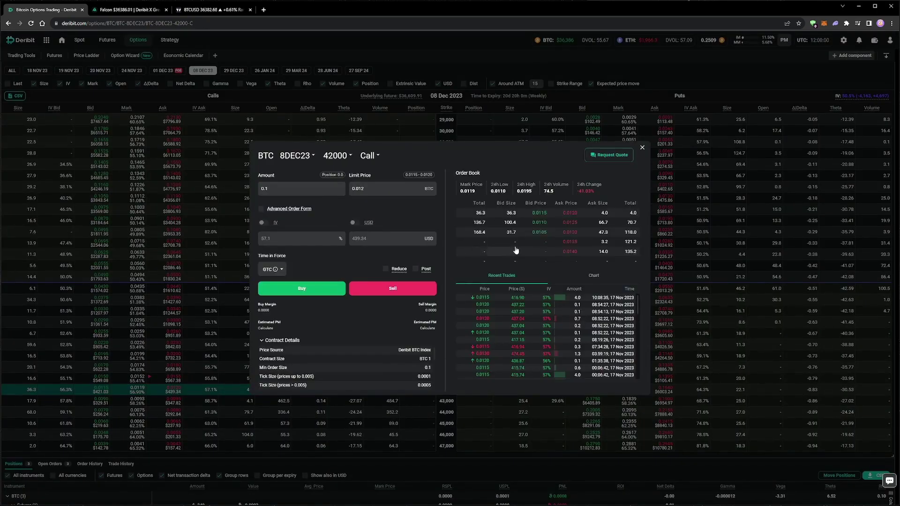
left_click(262, 209)
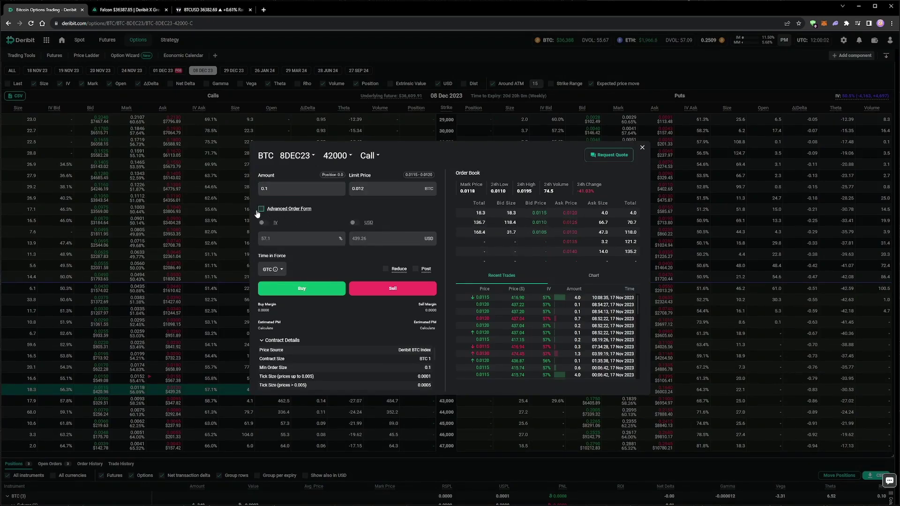
left_click(402, 291)
left_click(528, 309)
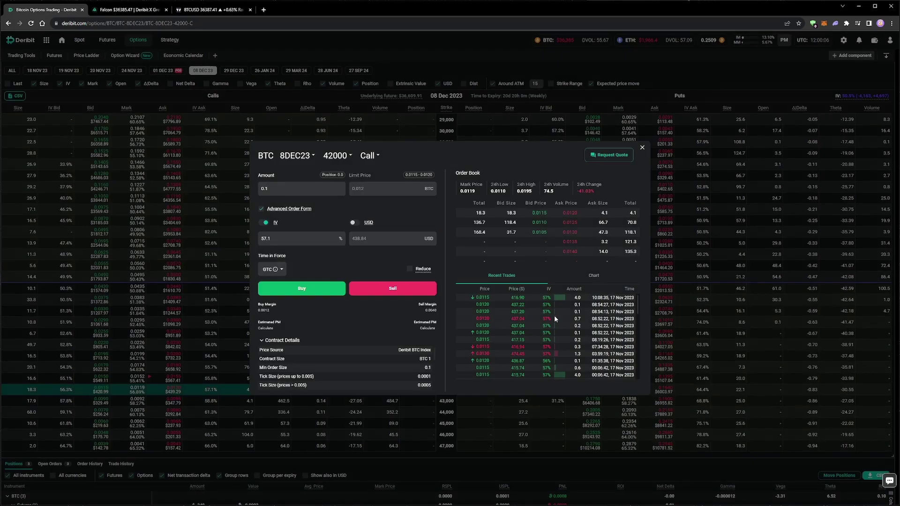
left_click(642, 148)
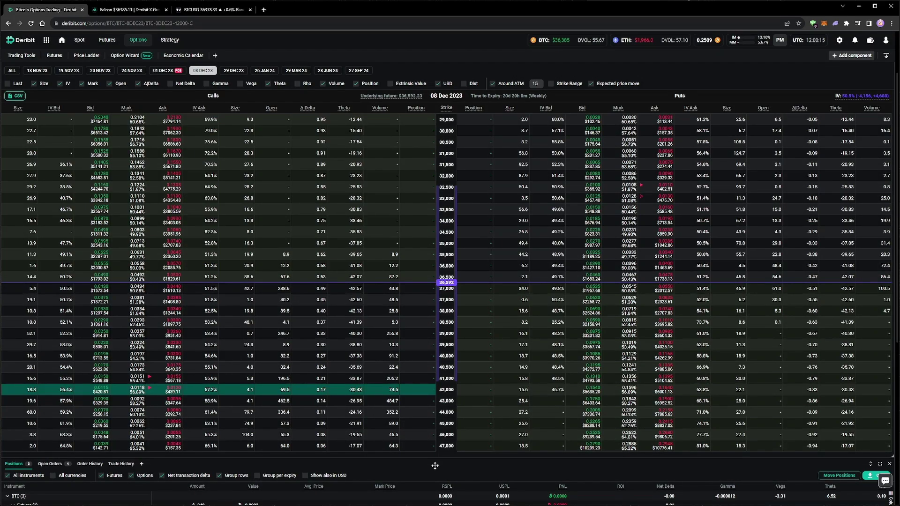
Show the open orders and change the 33,000 put sell order's IV from 51.6 to 51.5
left_click_drag(435, 465, 434, 395)
left_click(57, 396)
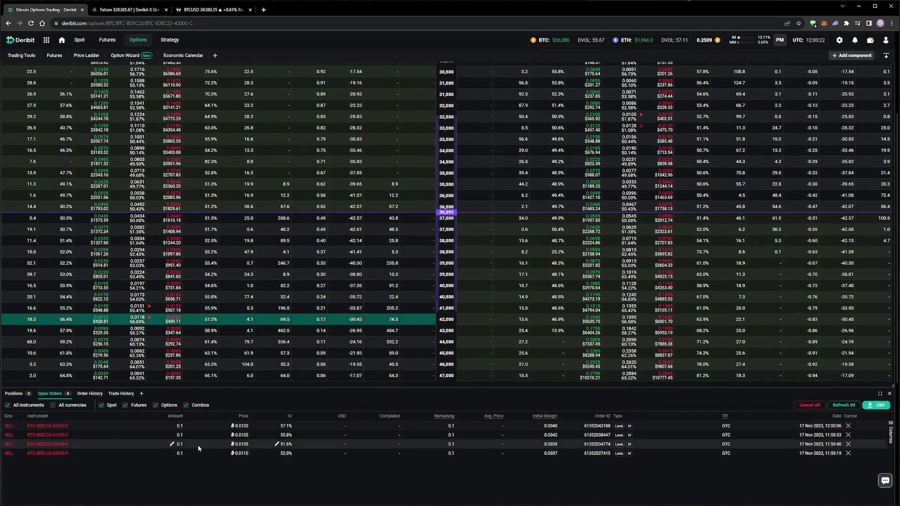
left_click(276, 444)
key("BackSpace")
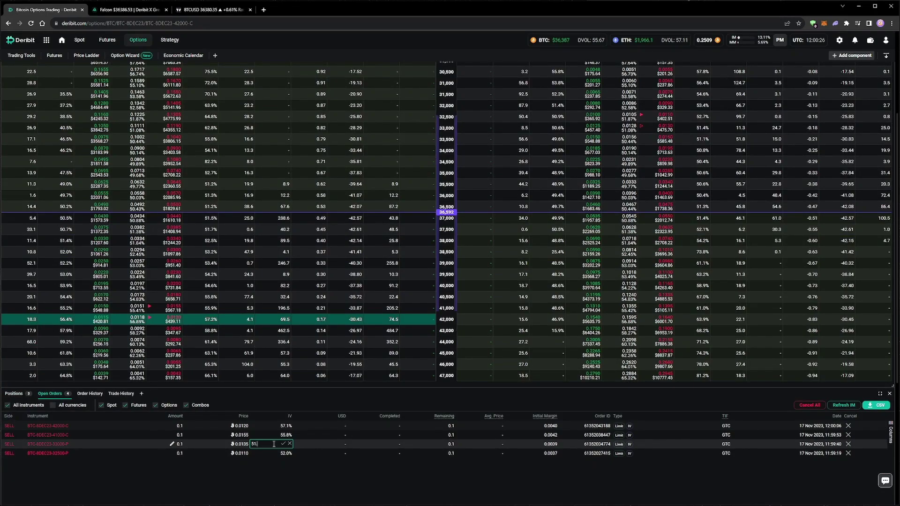
type("5")
left_click(283, 444)
left_click(495, 302)
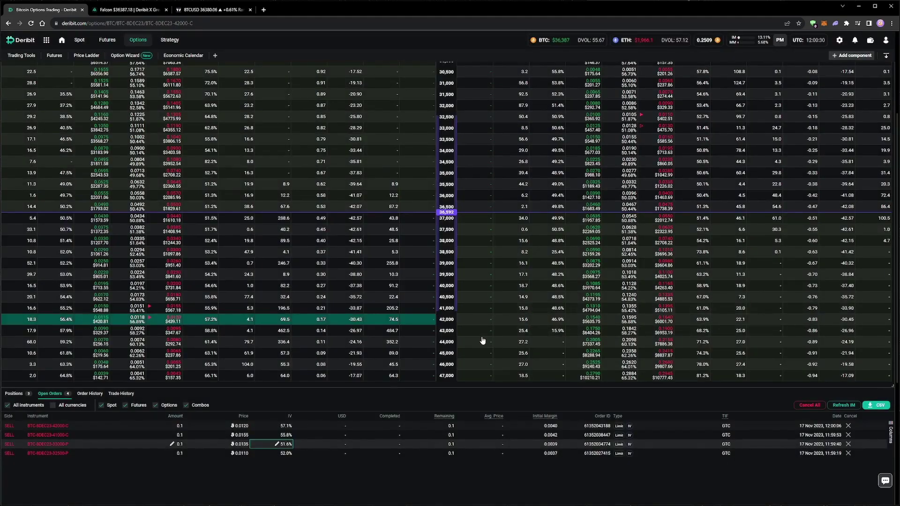
Lower the 33,000 put sell order's IV further to 51.4
left_click(277, 443)
key("BackSpace")
type("4")
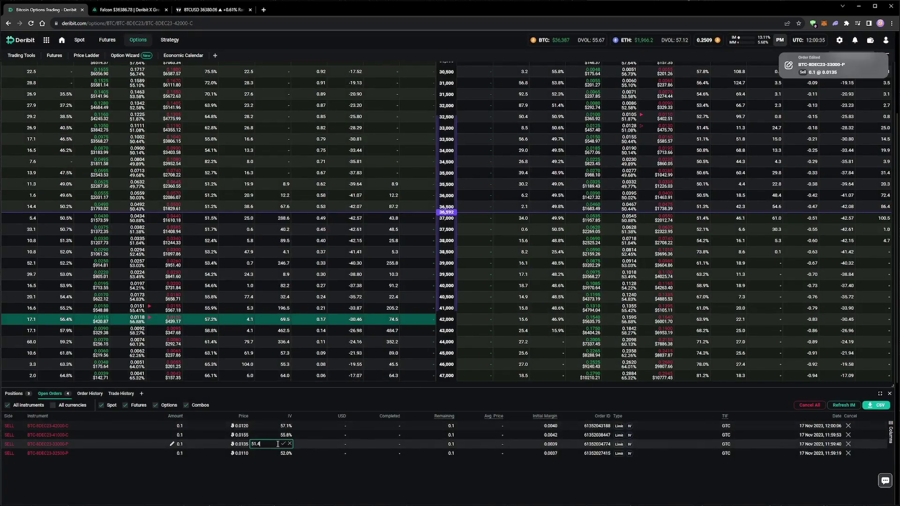
left_click(283, 444)
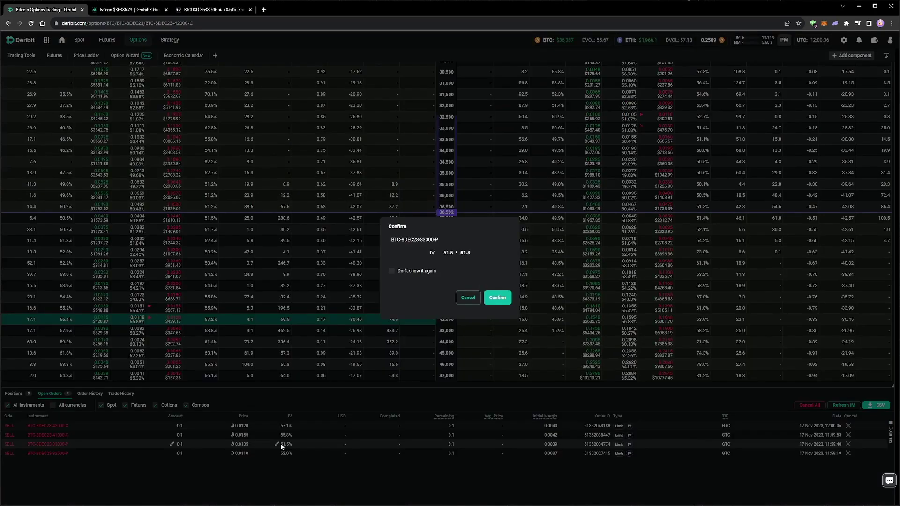
left_click(496, 303)
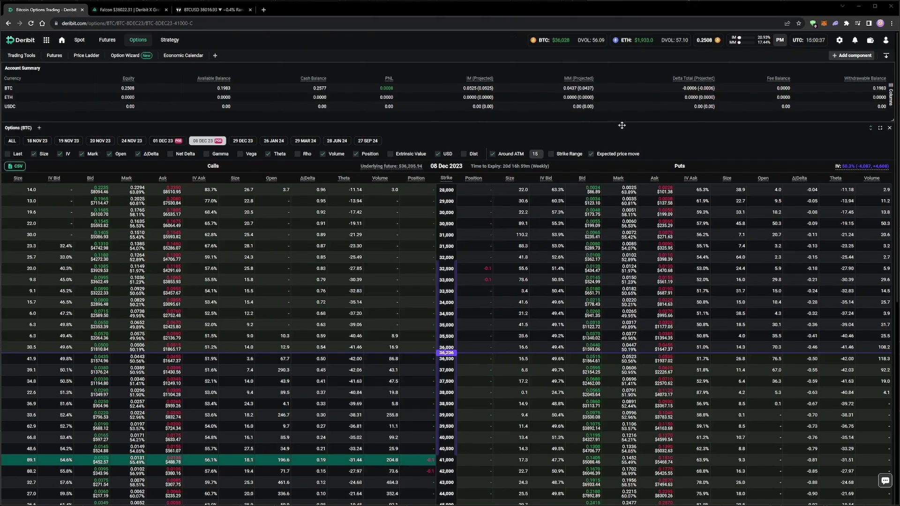
Scroll down to the Positions panel listing the four short 0.1 legs for 8 Dec 2023
scroll(621, 125, "down", 1)
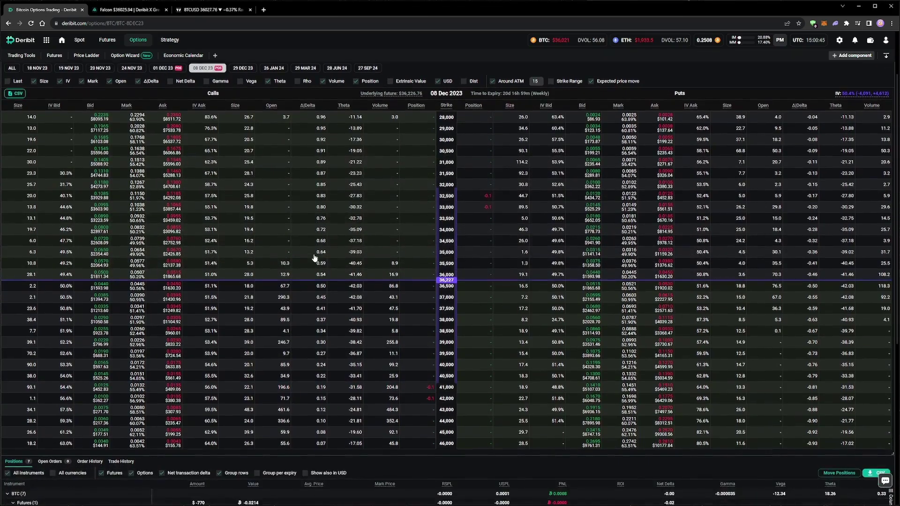
scroll(314, 258, "down", 3)
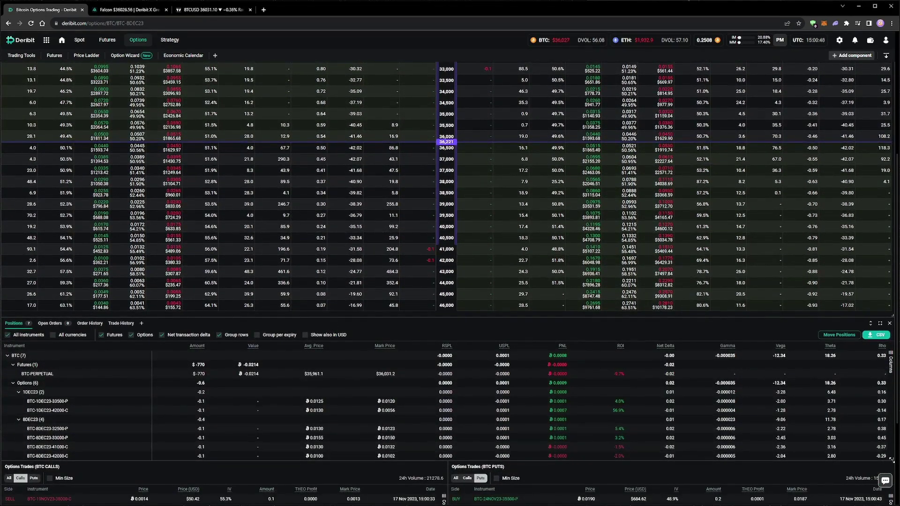
Make the Positions panel taller so every option leg is listed
left_click_drag(891, 459, 878, 487)
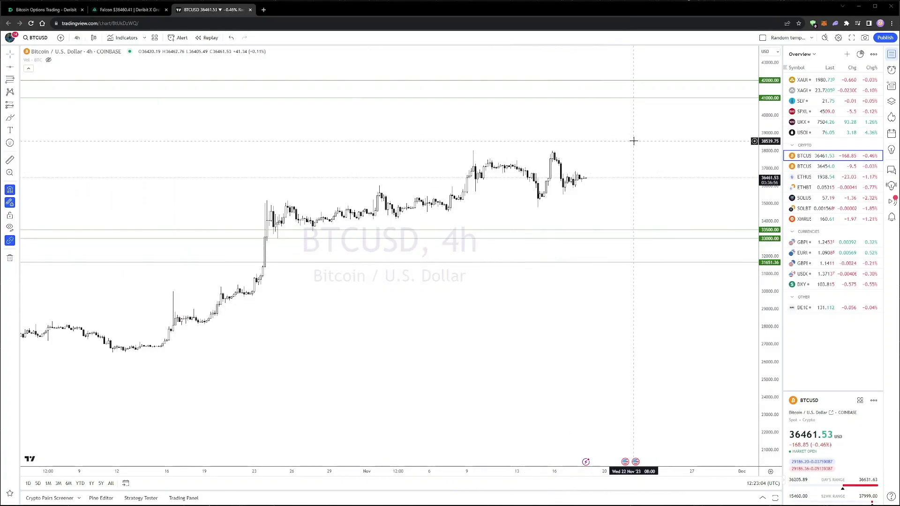
Open Deribit's Data > Volatility Index (DVOL) page showing IV Rank 42 and IV Percentile 58.5
left_click(46, 10)
mouse_move(46, 40)
left_click(70, 84)
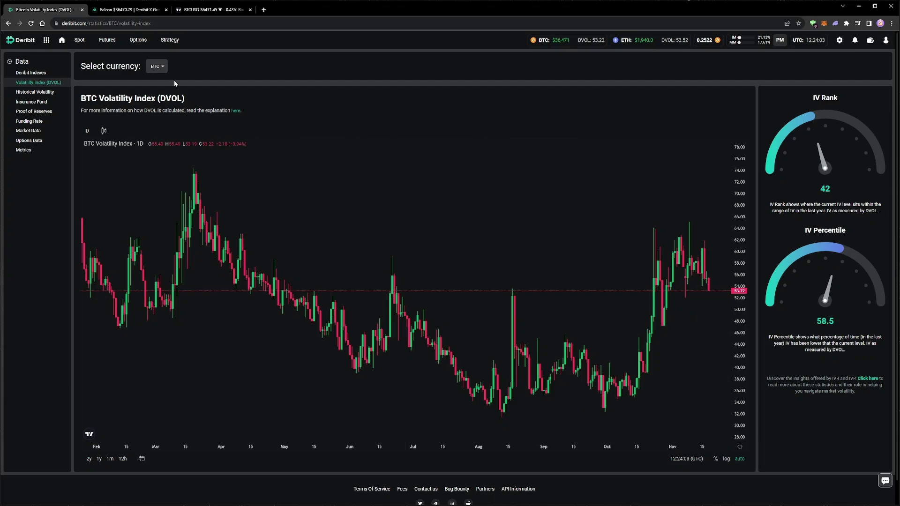
Go back to the BTC options chain and scroll down through the open positions
key("alt+Left")
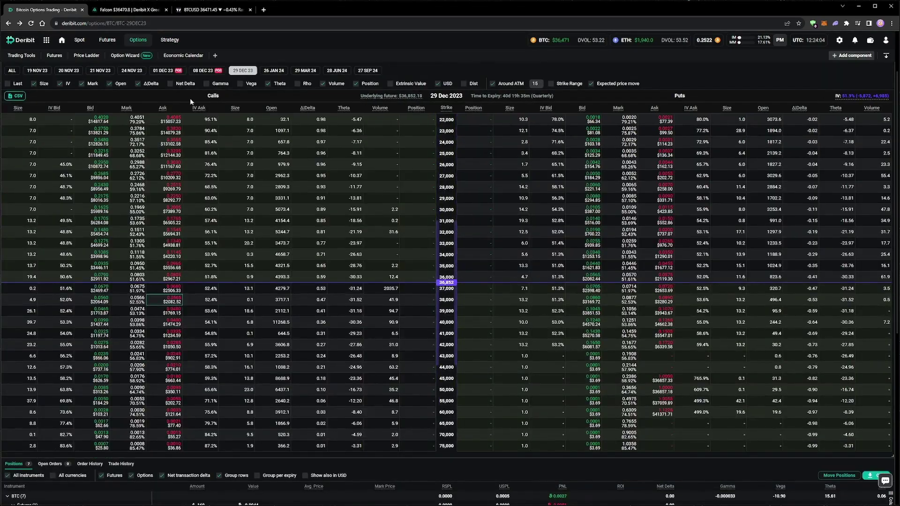
scroll(211, 124, "down", 2)
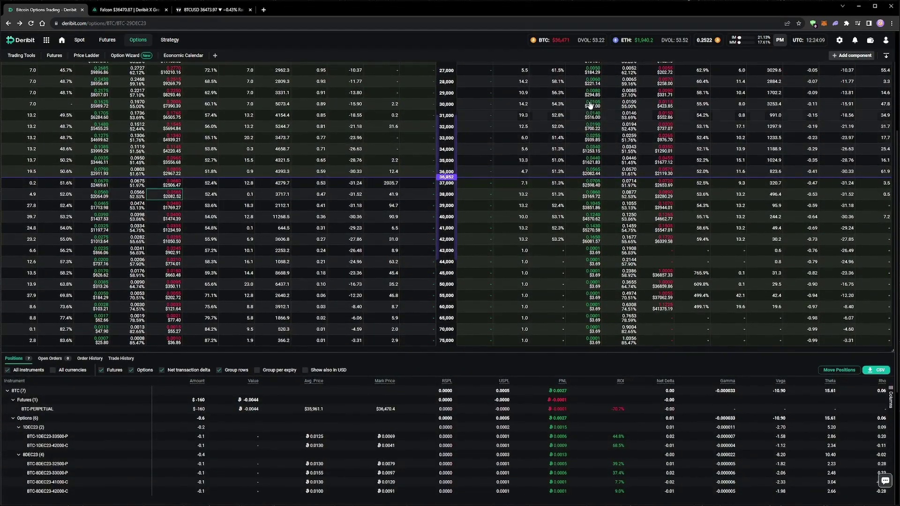
mouse_move(701, 41)
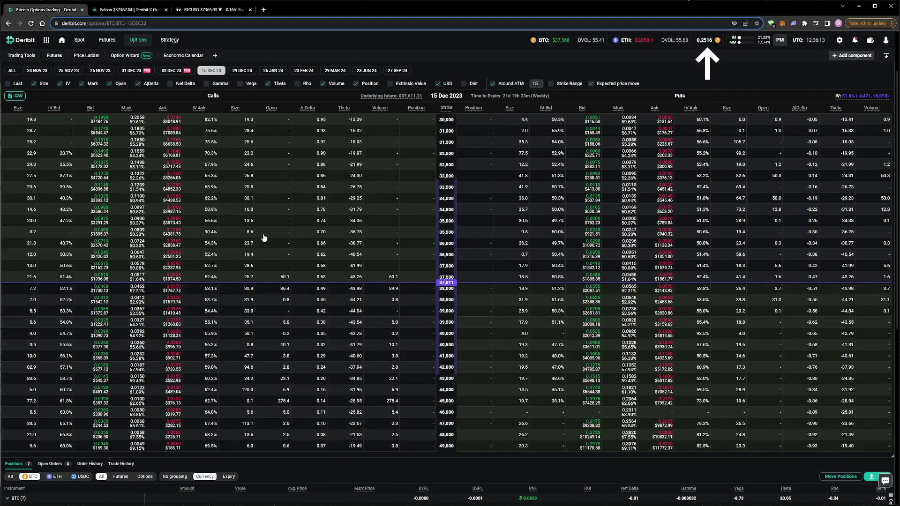
Set the long and short Auto DDH hedge thresholds to 0.2 BTC, save, and reload the page
left_click(127, 11)
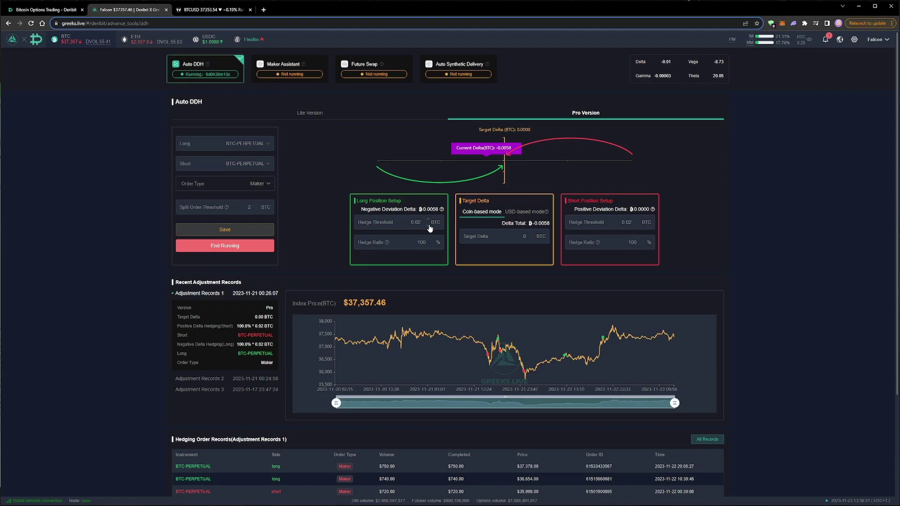
double_click(417, 223)
type("2")
double_click(628, 223)
type("2")
left_click(245, 233)
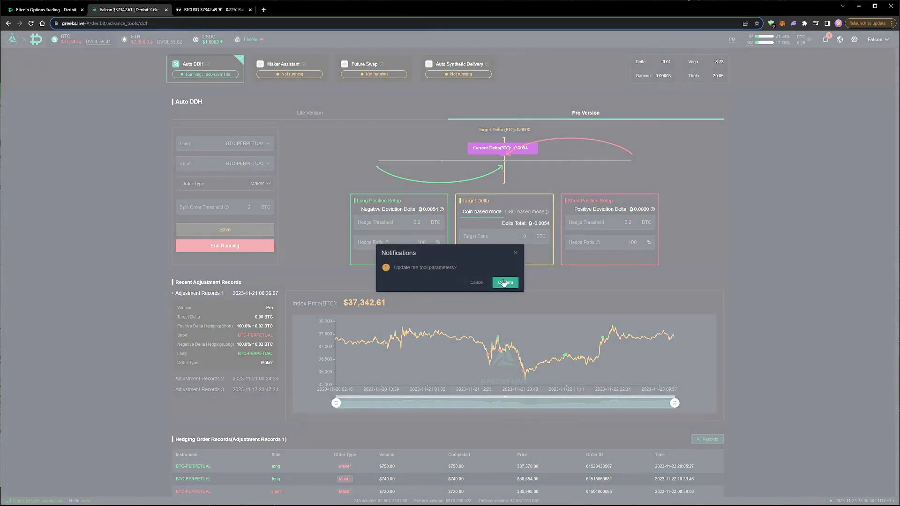
left_click(505, 283)
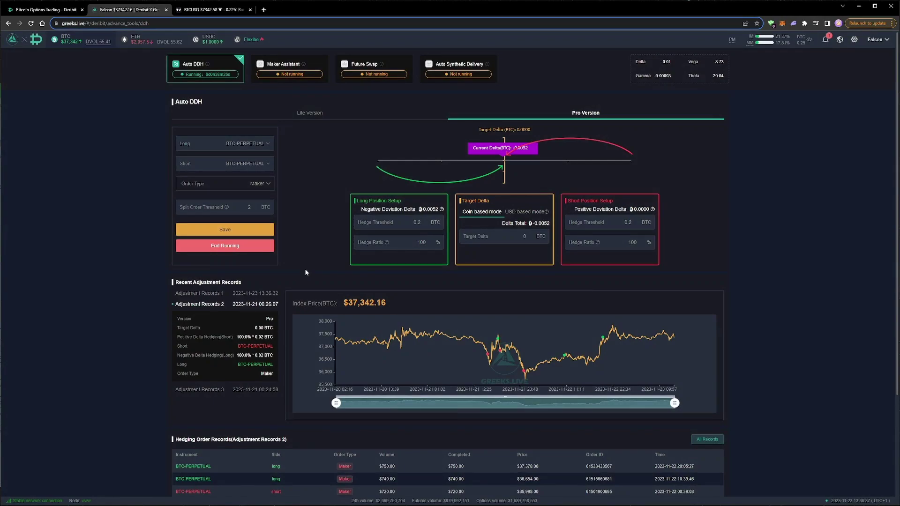
key("F5")
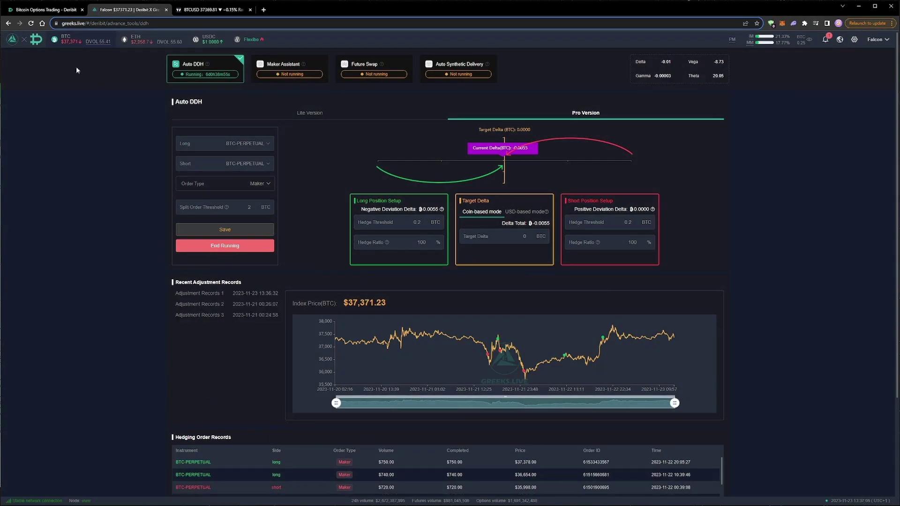
Open an order ticket for the 15 Dec 41,000 call and lower its limit price one tick
left_click(27, 11)
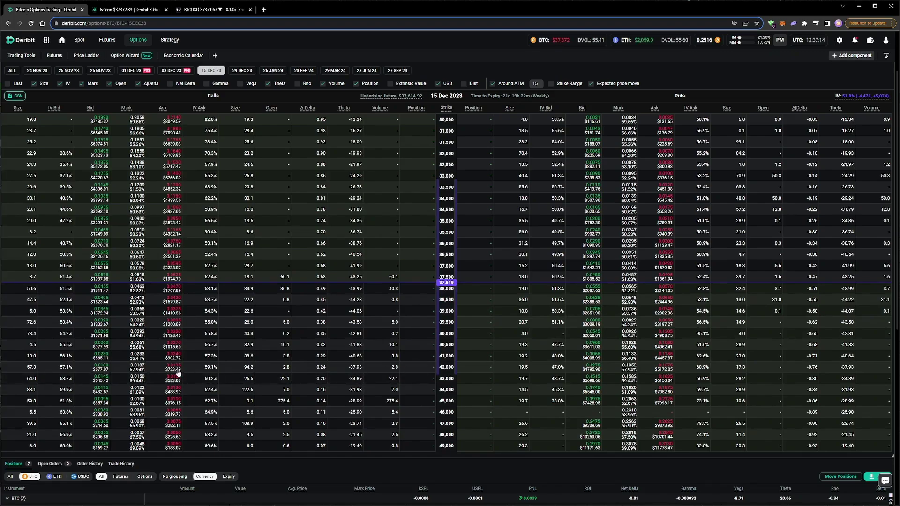
left_click(148, 360)
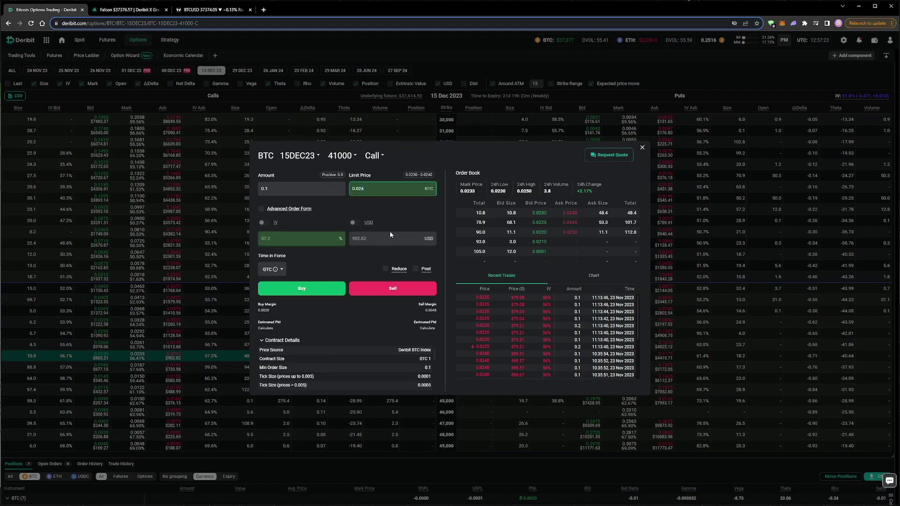
key("Down")
Sell 0.1 of the 15 Dec 41,000 call at 56.5% IV using the Advanced Order Form
left_click(261, 209)
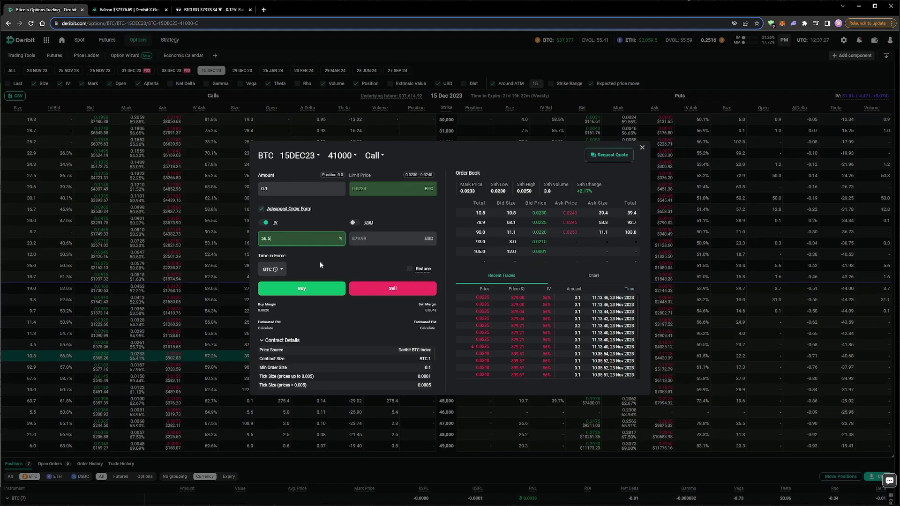
left_click(375, 289)
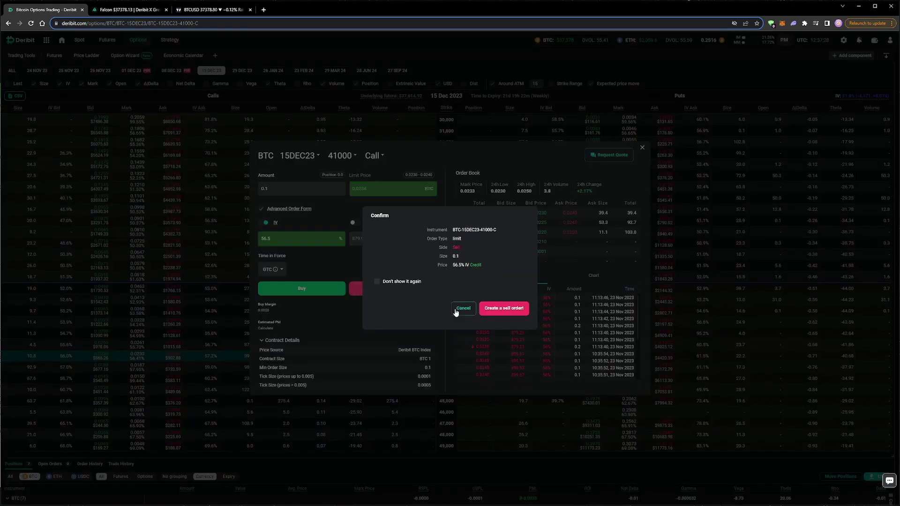
left_click(518, 312)
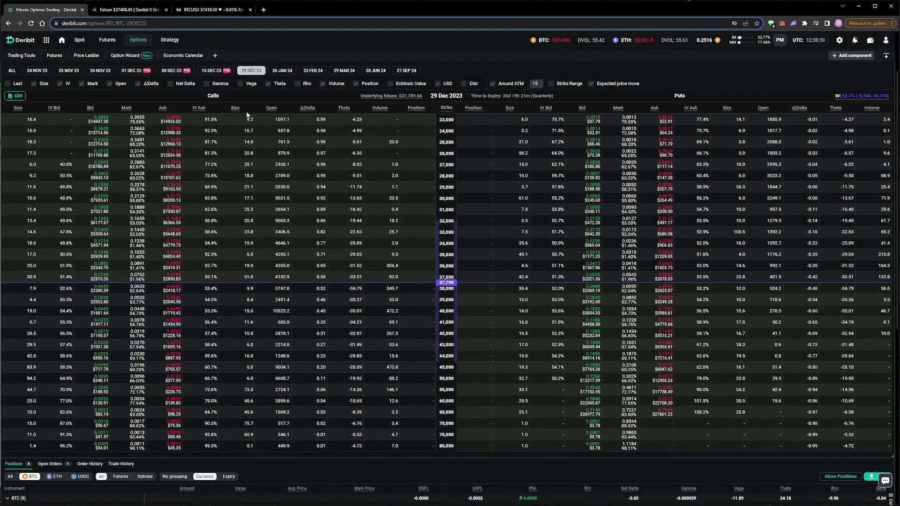
Flip through the 15 Dec, 26 Jan and 29 Dec chains, return to 15 Dec, and enlarge the positions panel
left_click(212, 71)
left_click(282, 70)
left_click(251, 70)
left_click(595, 231)
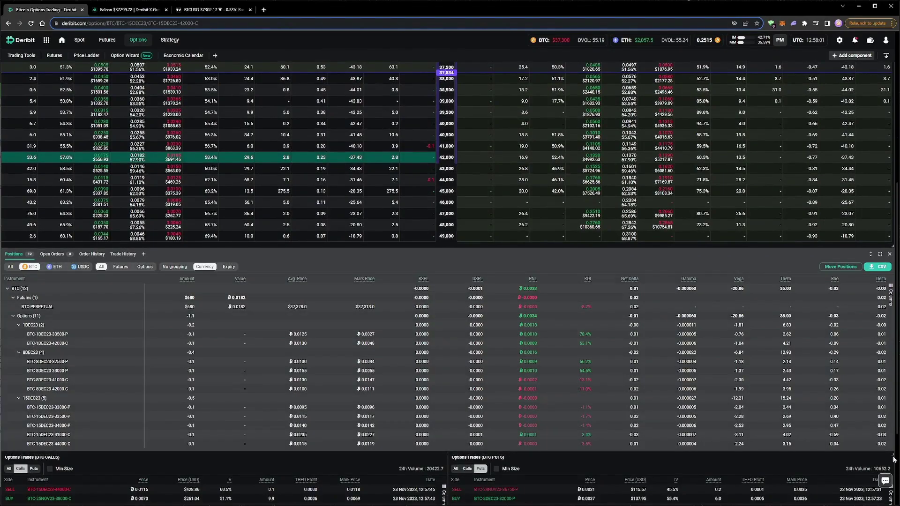
left_click_drag(893, 459, 893, 470)
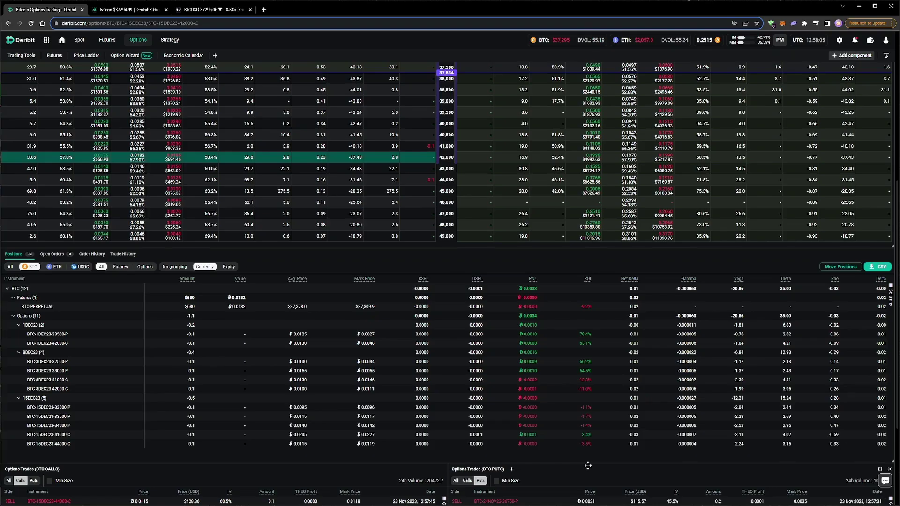
scroll(588, 465, "up", 5)
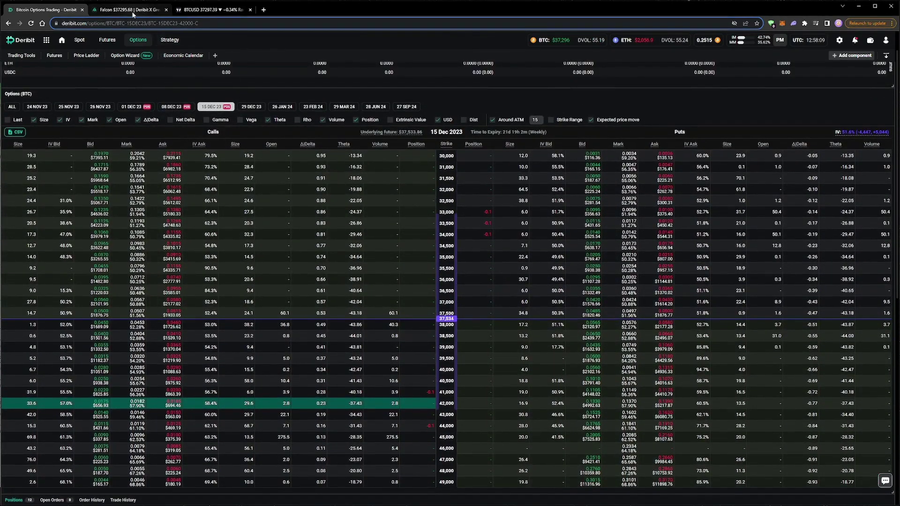
On Greeks.live Auto DDH, change both Hedge Threshold fields from 0.2 to 0.04, then save and confirm
left_click(133, 14)
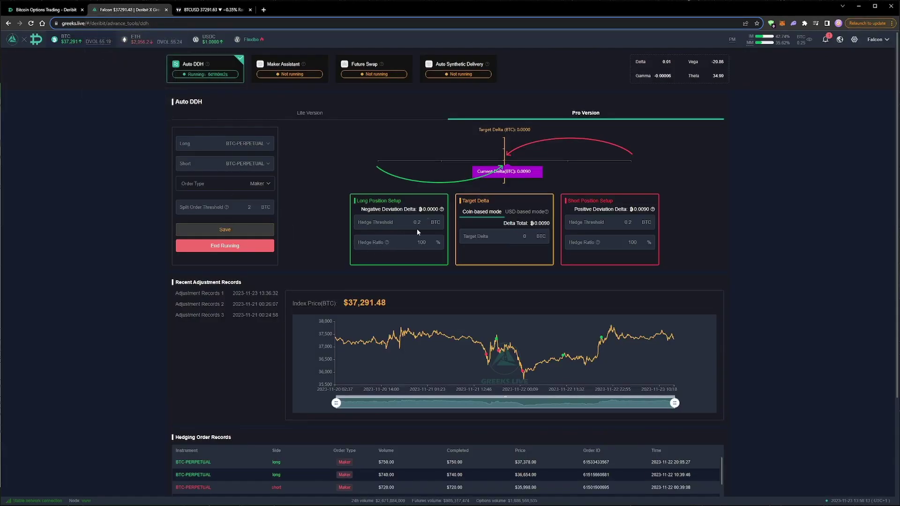
left_click_drag(421, 224, 416, 224)
type("04")
left_click_drag(632, 223, 628, 223)
type("04")
left_click(225, 230)
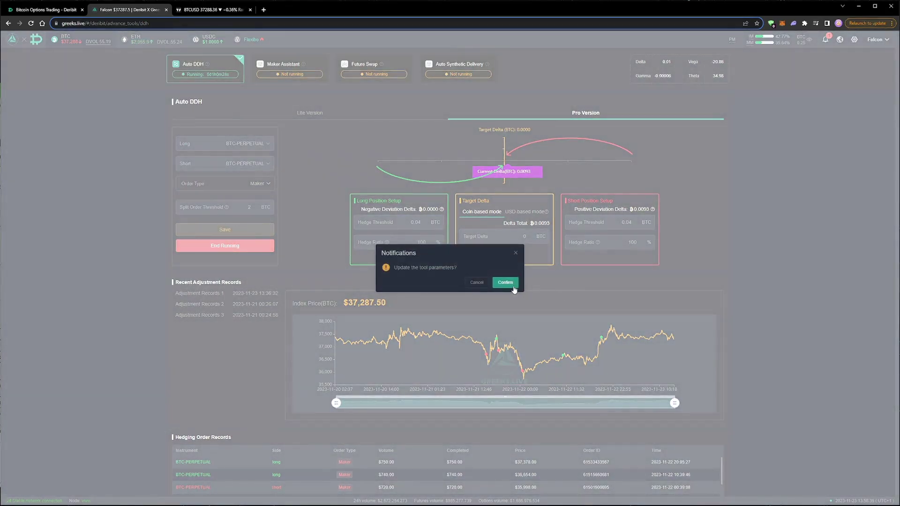
left_click(512, 284)
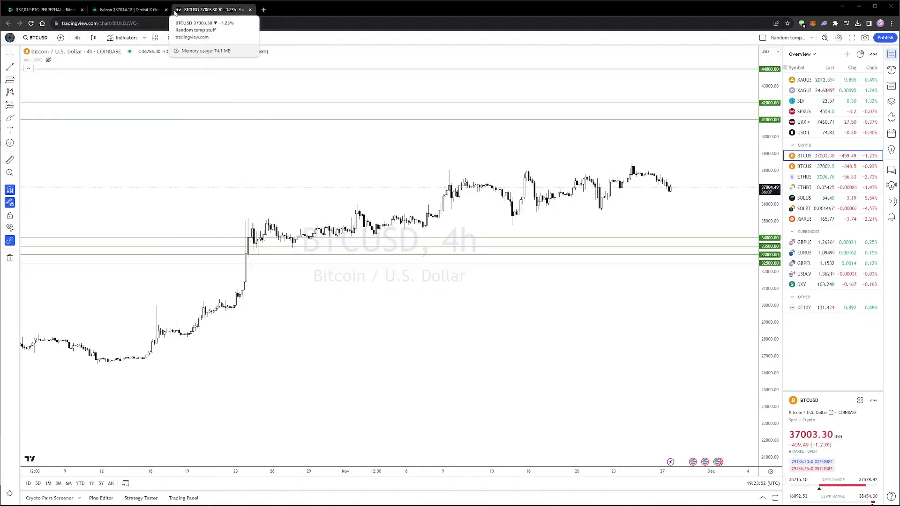
Check the Greeks.live hedging page, then return to Deribit's 1 Dec 2023 BTC options chain
left_click(144, 13)
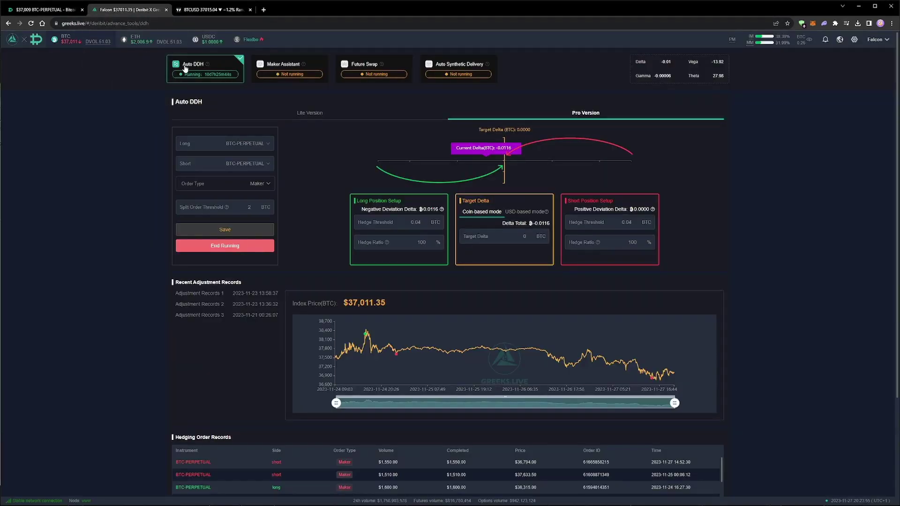
left_click(56, 10)
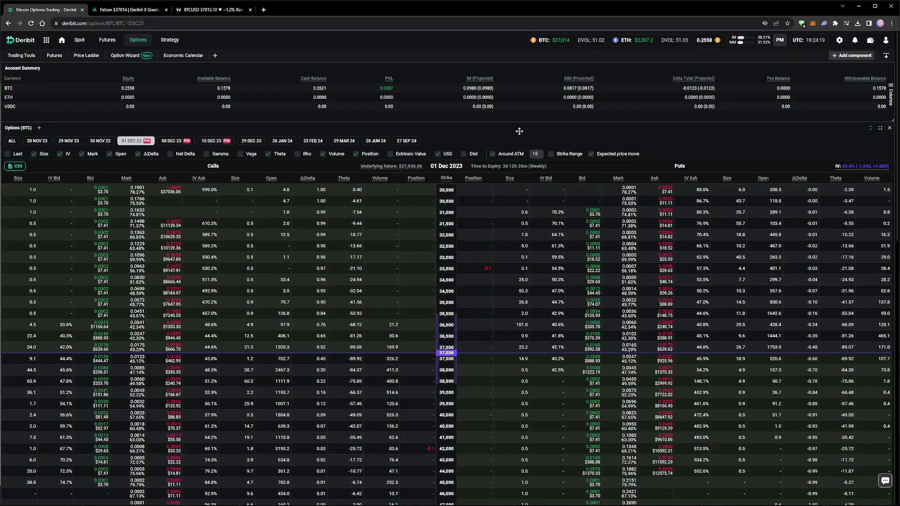
Scroll down to view all 11 short option legs and make the option chain panel taller
scroll(519, 131, "down", 2)
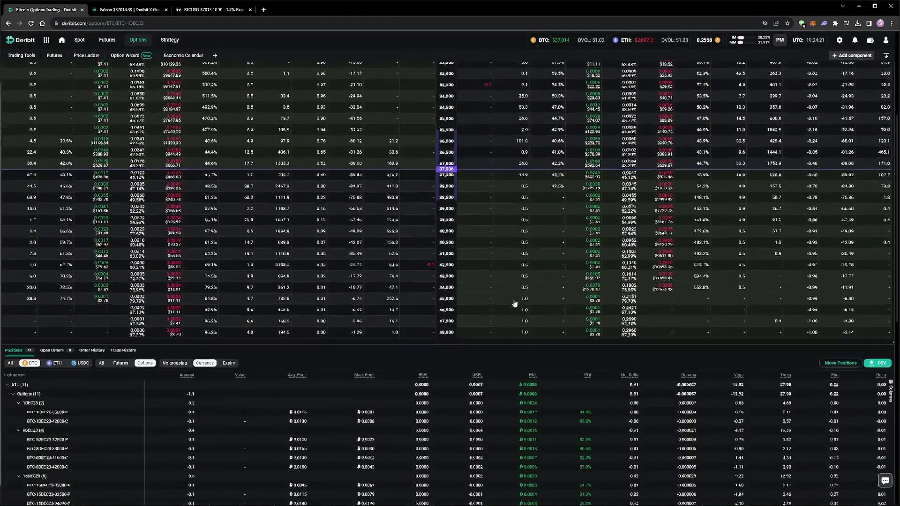
scroll(514, 301, "down", 2)
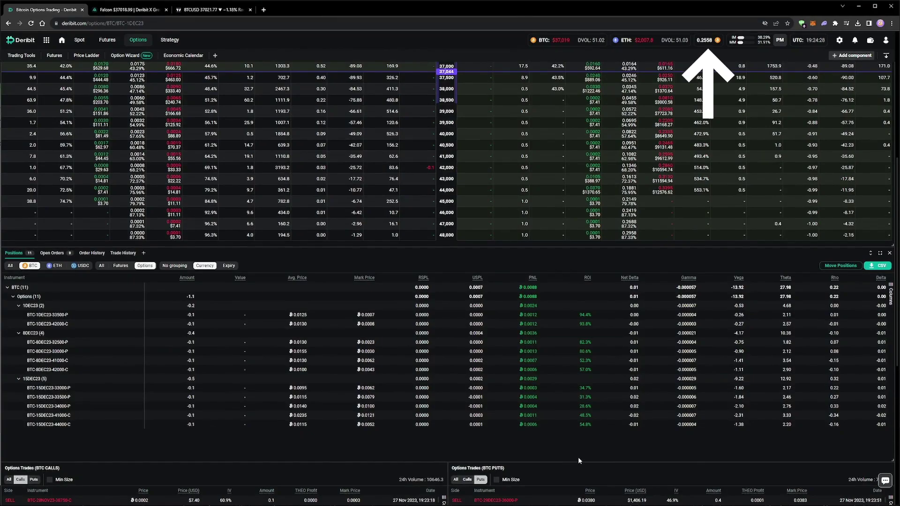
left_click_drag(578, 457, 555, 477)
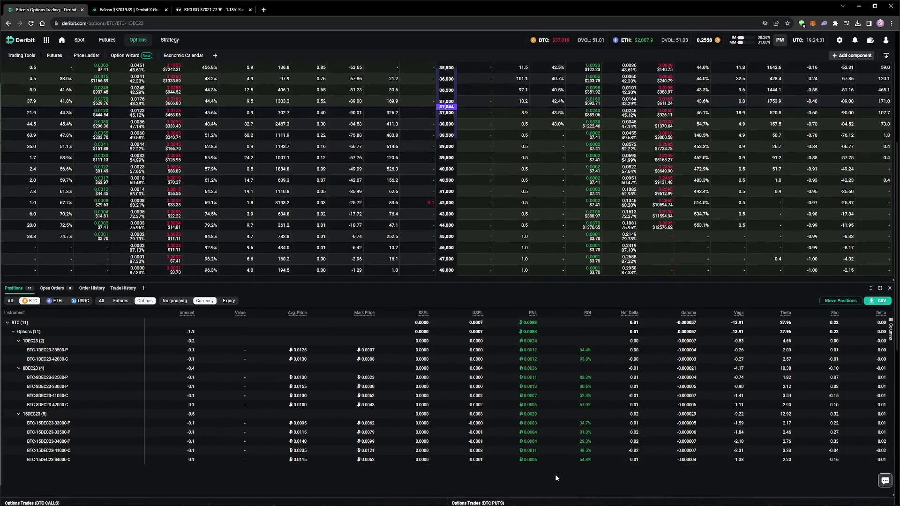